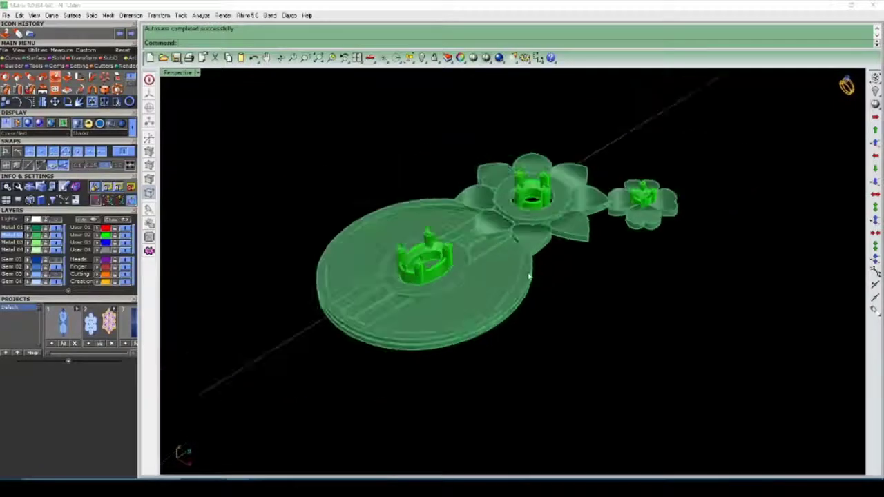
Hide the large oval disc and the small four-petal flower together with their stone settings.
scroll(497, 270, up, 7)
scroll(513, 277, down, 7)
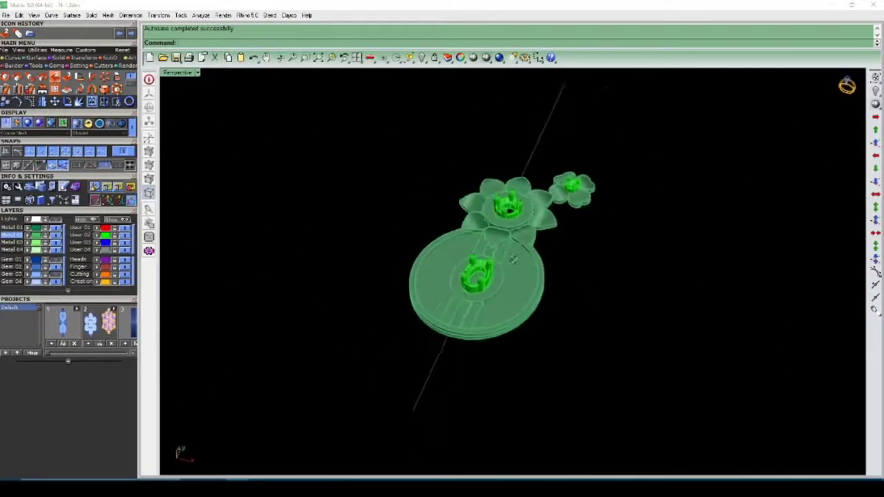
scroll(529, 241, up, 6)
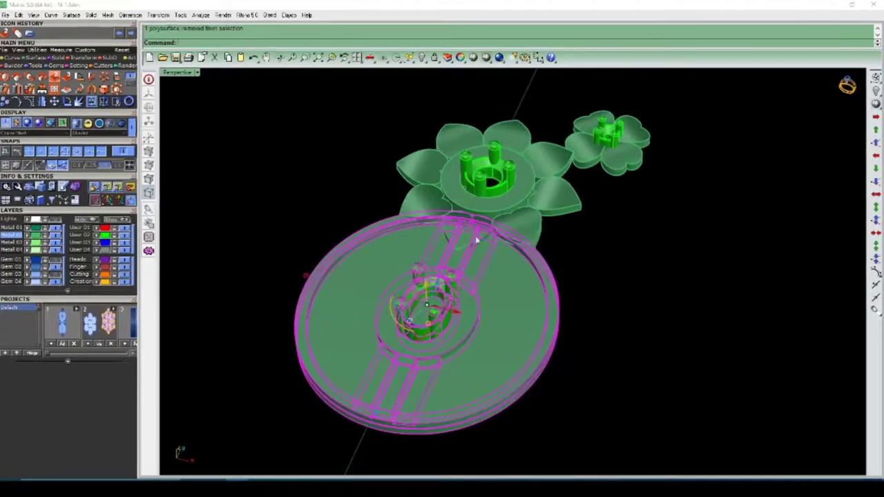
key(ctrl+h)
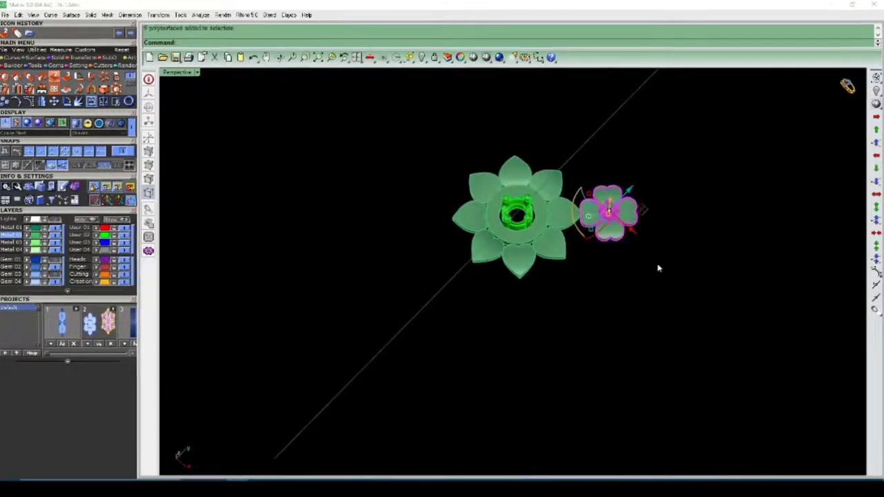
right_drag(555, 215, 598, 264)
Select the upper petal of the eight-petal flower in the Top view and return to the Perspective view.
key(ctrl+F1)
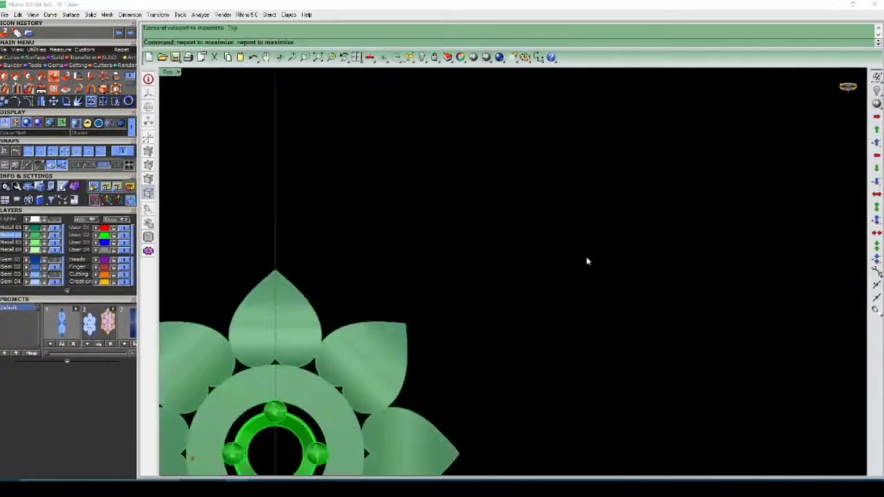
scroll(530, 232, down, 2)
mouse_move(585, 226)
right_down()
mouse_move(530, 232)
mouse_move(588, 227)
right_up()
scroll(585, 221, up, 10)
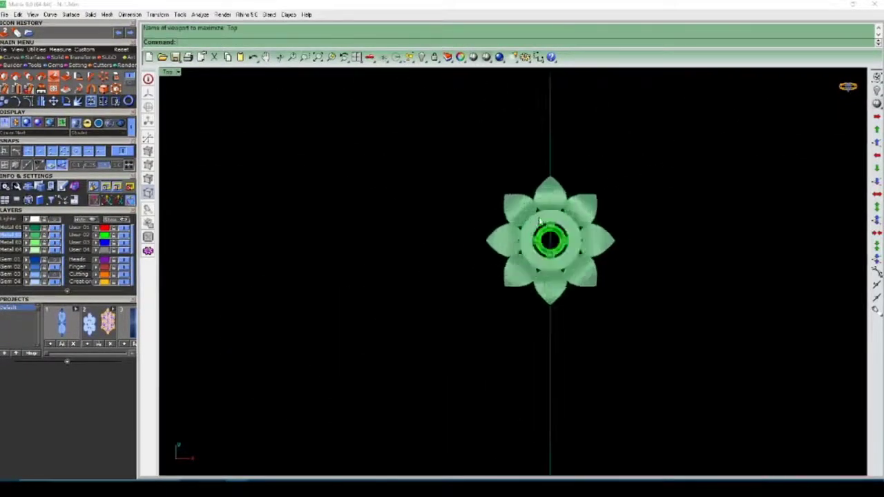
right_drag(552, 199, 454, 211)
scroll(532, 223, up, 6)
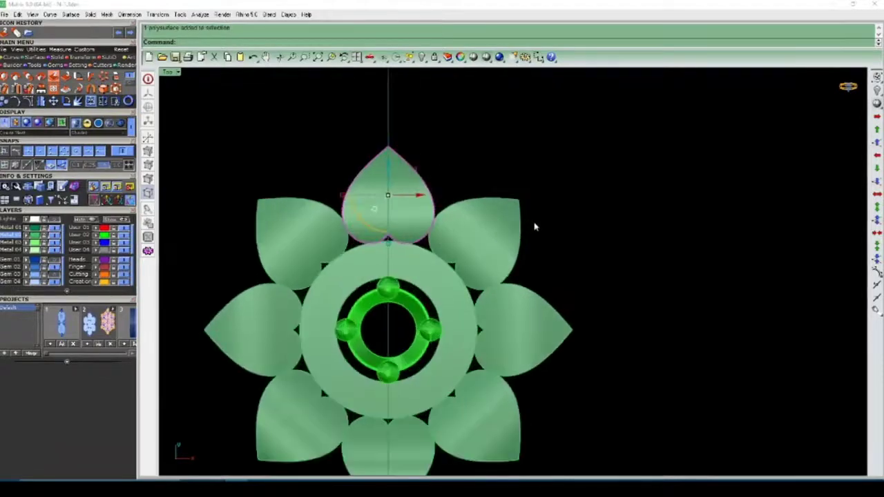
scroll(538, 225, down, 6)
scroll(575, 225, up, 3)
key(ctrl+F4)
scroll(577, 228, down, 4)
right_drag(587, 231, 524, 256)
scroll(572, 266, up, 12)
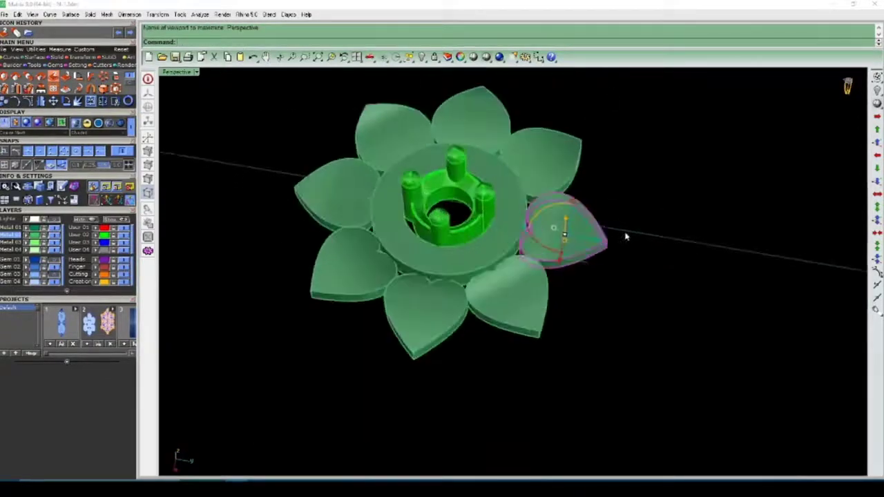
Extract the two side surfaces of the chosen petal with ExtractSrf.
right_drag(626, 235, 496, 241)
scroll(575, 270, down, 8)
scroll(511, 232, down, 5)
scroll(523, 235, up, 7)
scroll(513, 237, down, 5)
scroll(511, 234, up, 3)
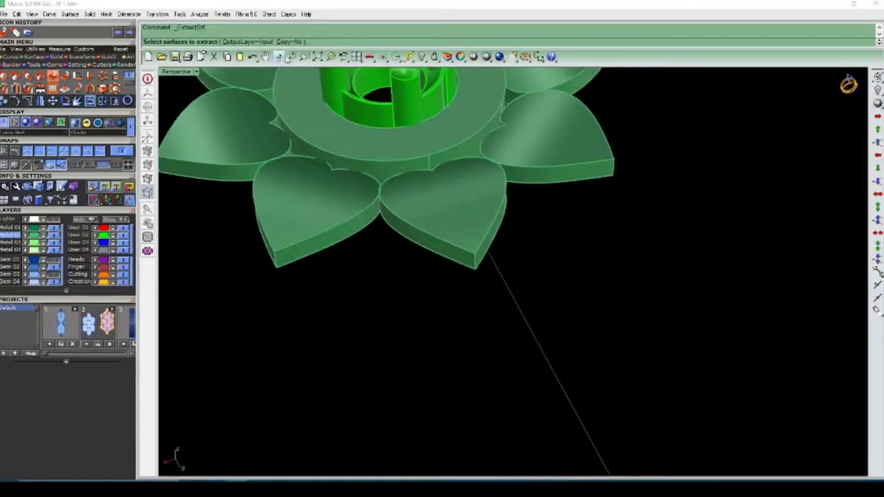
right_drag(405, 172, 458, 190)
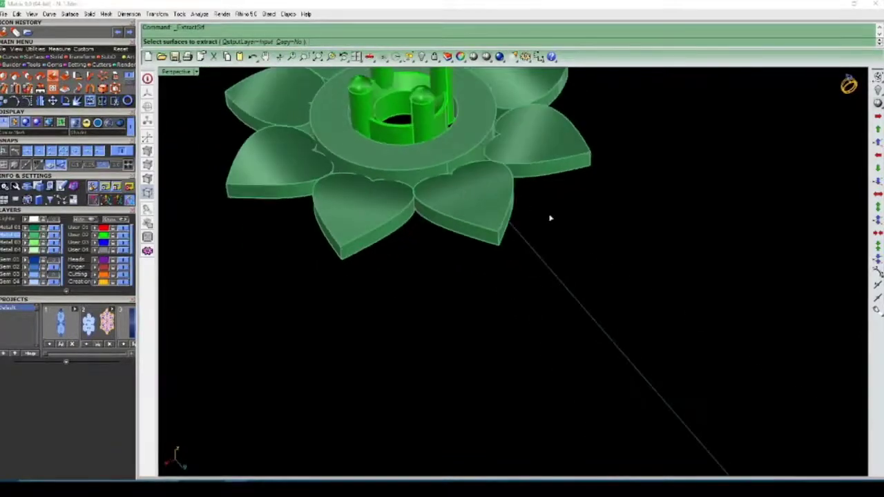
key(Return)
Extend the lower edges of both extracted petal side surfaces downward with ExtendSrf, using the Line type.
scroll(515, 206, down, 2)
scroll(504, 214, up, 7)
right_drag(492, 242, 507, 231)
scroll(506, 252, down, 6)
right_click(507, 231)
scroll(477, 227, down, 4)
right_drag(453, 229, 474, 257)
scroll(499, 219, up, 6)
scroll(475, 224, down, 5)
click(450, 263)
scroll(450, 264, up, 4)
scroll(450, 264, down, 4)
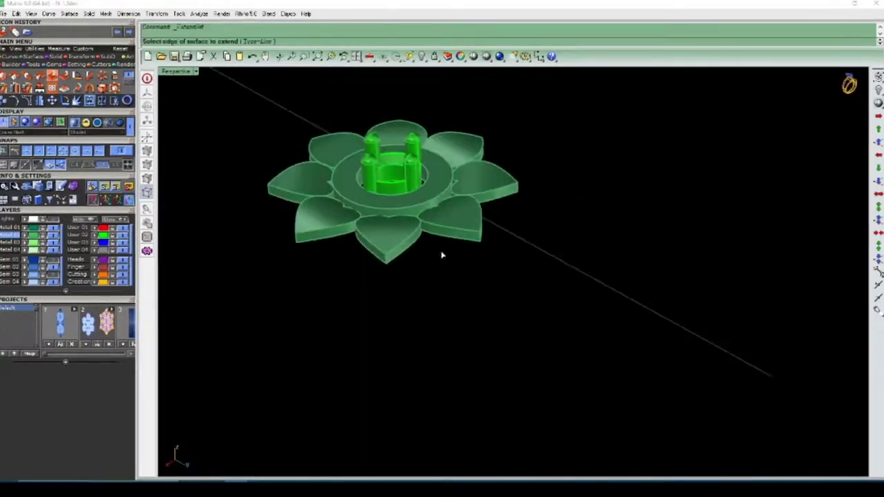
scroll(442, 255, up, 3)
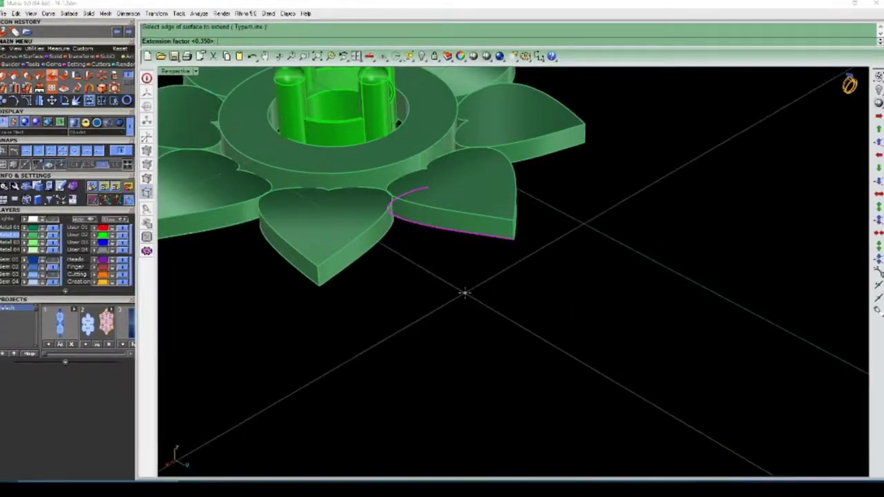
key(Return)
scroll(454, 278, down, 3)
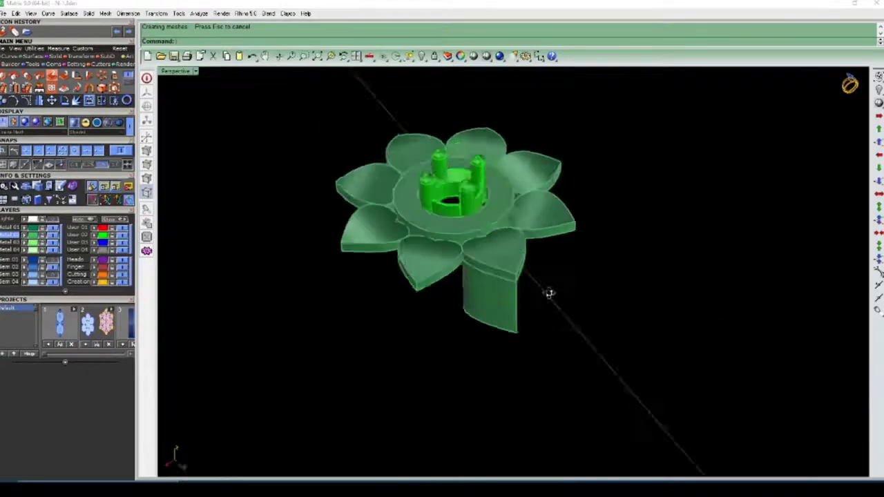
scroll(548, 292, up, 3)
scroll(449, 257, down, 2)
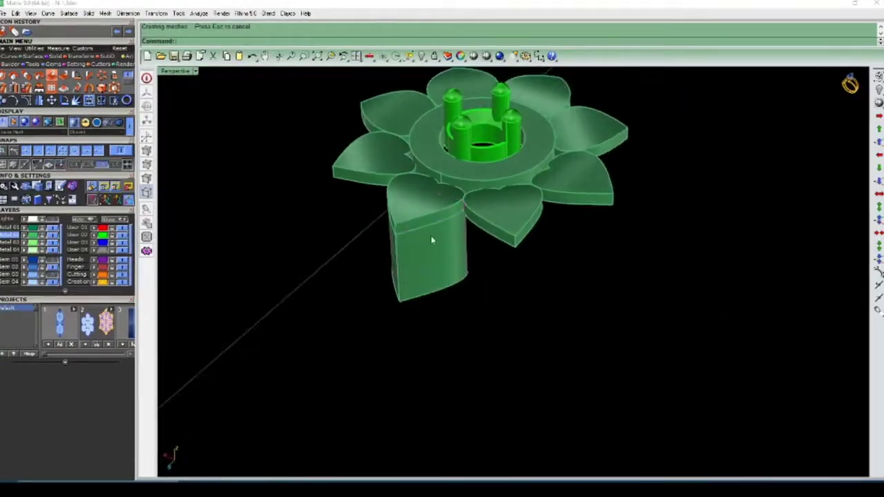
Select the two extended side surfaces of the petal and move them to the red User 01 layer.
scroll(432, 240, down, 4)
right_drag(435, 242, 545, 258)
scroll(522, 309, up, 6)
right_drag(522, 308, 549, 267)
scroll(541, 241, down, 5)
drag(657, 207, 562, 224)
scroll(523, 262, down, 4)
right_drag(523, 262, 516, 315)
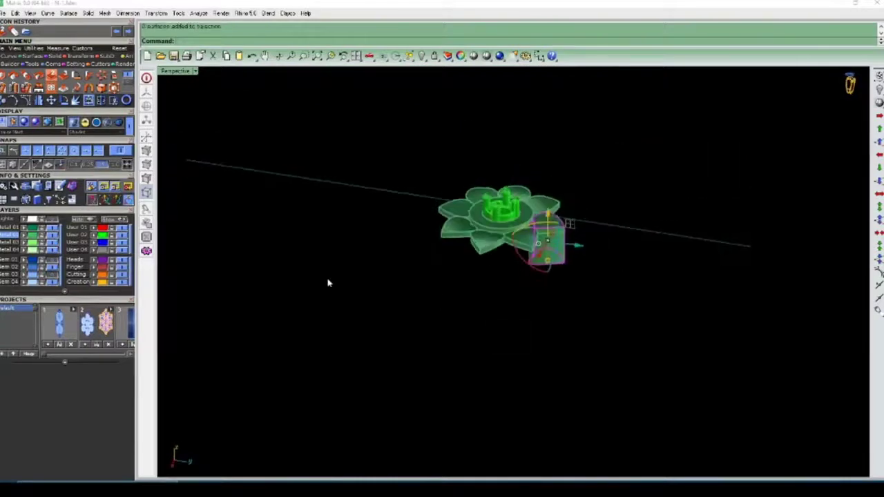
scroll(447, 298, down, 4)
right_drag(447, 298, 435, 302)
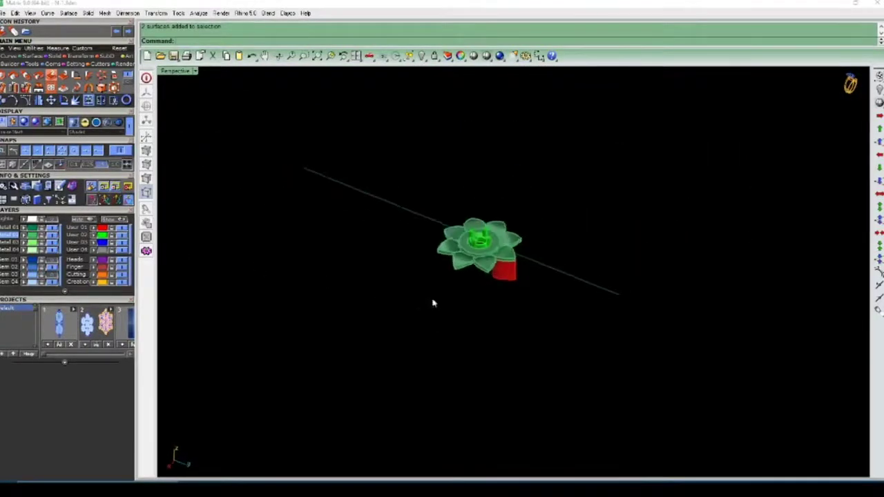
Examine the extended red side surfaces beneath the petal from several angles and in the Top view.
scroll(522, 286, up, 8)
scroll(516, 302, down, 5)
right_drag(515, 303, 513, 326)
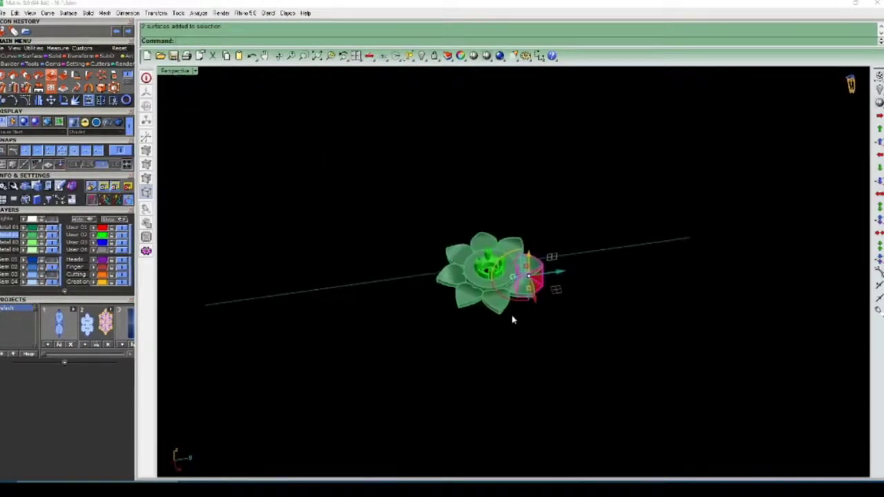
scroll(502, 273, up, 8)
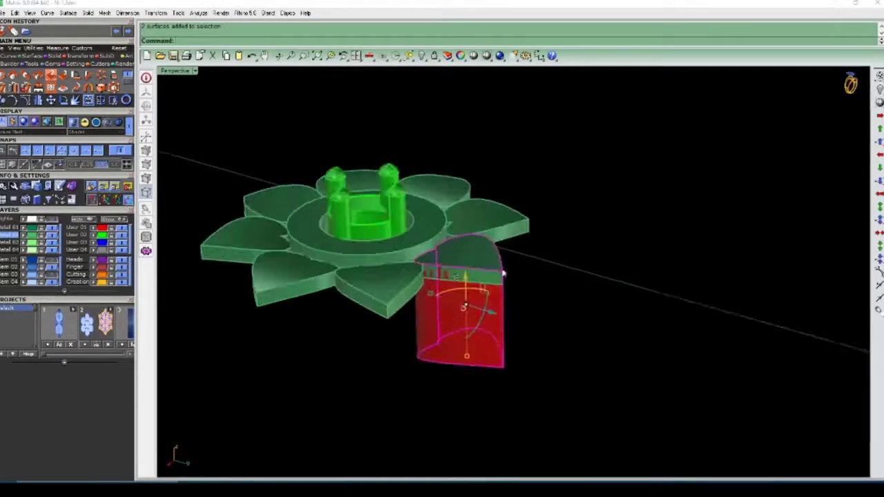
scroll(502, 273, down, 6)
key(ctrl+F1)
right_drag(502, 273, 529, 298)
key(ctrl+F4)
scroll(505, 275, up, 8)
scroll(440, 257, up, 5)
scroll(440, 257, down, 3)
key(Escape)
Split one red side surface along an isocurve at the middle of the petal's thickness and delete its upper strip.
scroll(565, 283, up, 8)
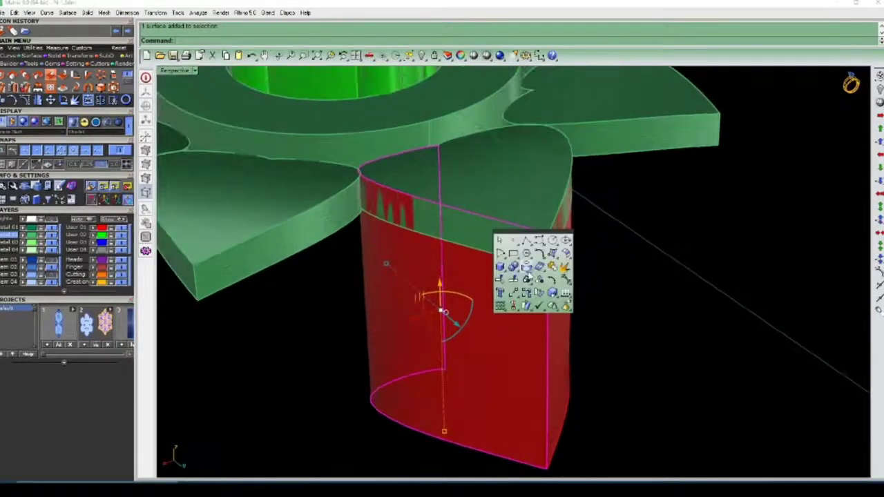
scroll(537, 243, up, 6)
scroll(538, 244, down, 2)
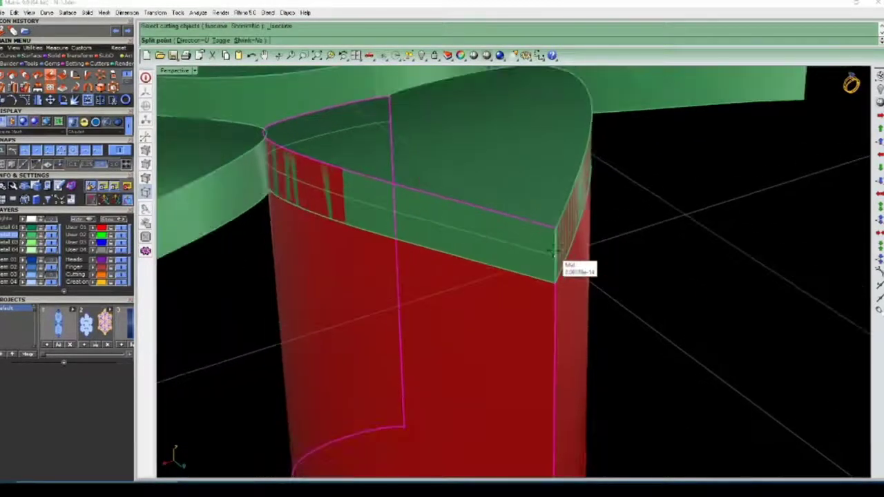
scroll(545, 254, down, 4)
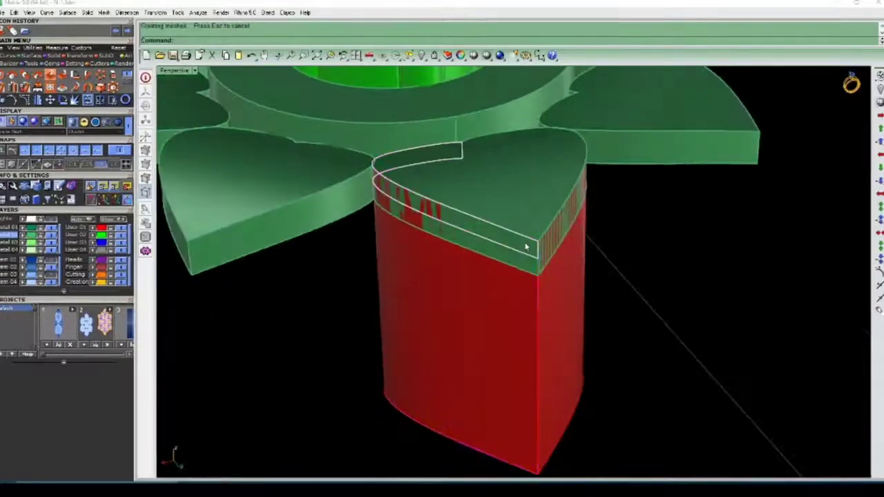
click(525, 247)
click(525, 245)
key(Delete)
Split the opposite red side surface at the same mid-thickness level and delete its upper strip.
scroll(523, 246, down, 4)
right_drag(523, 245, 535, 305)
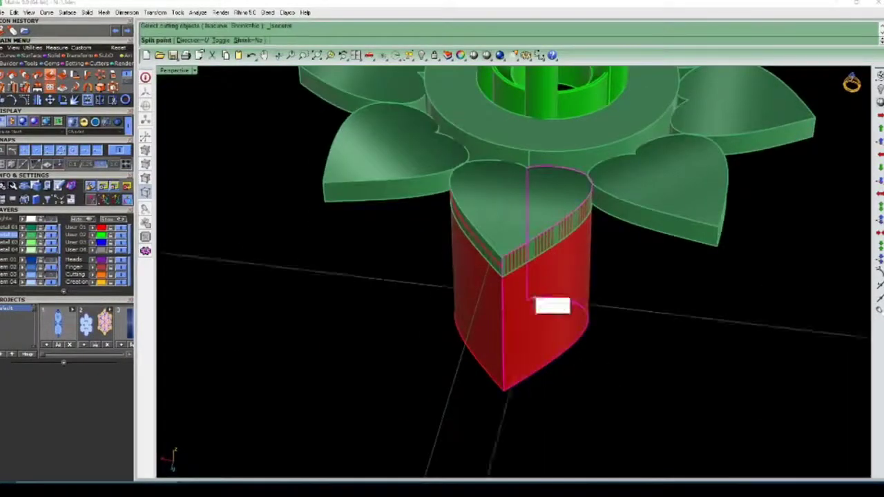
scroll(502, 266, up, 4)
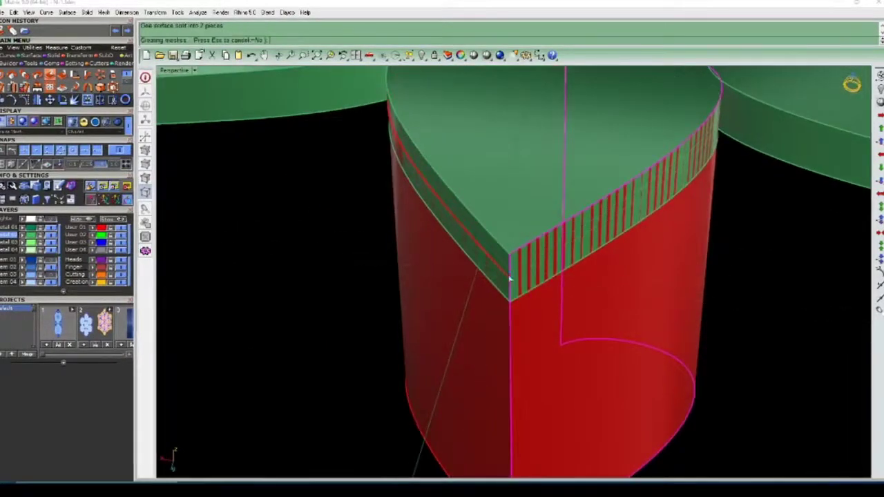
click(523, 262)
click(523, 263)
key(Delete)
Select the two trimmed red side surfaces and examine them from the side and from underneath the flower.
scroll(523, 263, down, 5)
right_drag(523, 262, 547, 216)
scroll(545, 241, down, 5)
right_drag(545, 300, 513, 264)
scroll(559, 211, down, 5)
scroll(550, 235, up, 4)
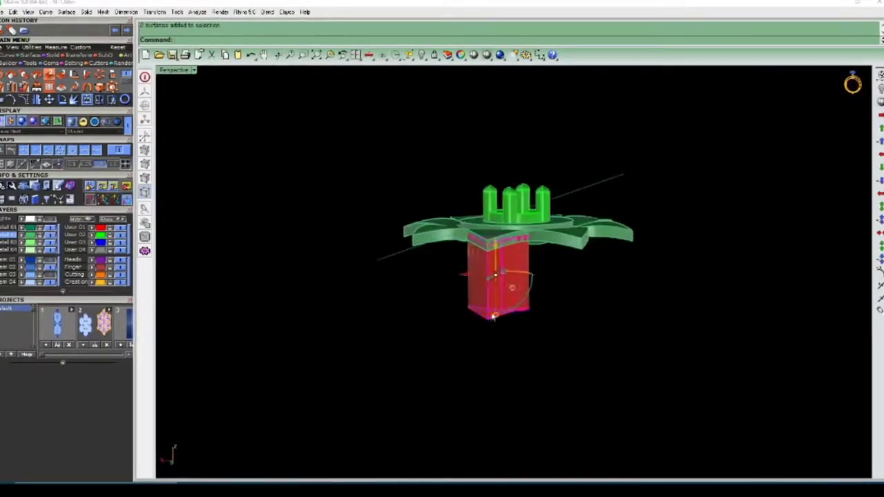
scroll(494, 316, down, 3)
right_drag(493, 317, 512, 242)
scroll(505, 263, up, 6)
scroll(500, 280, down, 4)
right_drag(499, 280, 517, 204)
scroll(596, 236, up, 6)
scroll(425, 227, down, 4)
right_drag(424, 227, 359, 204)
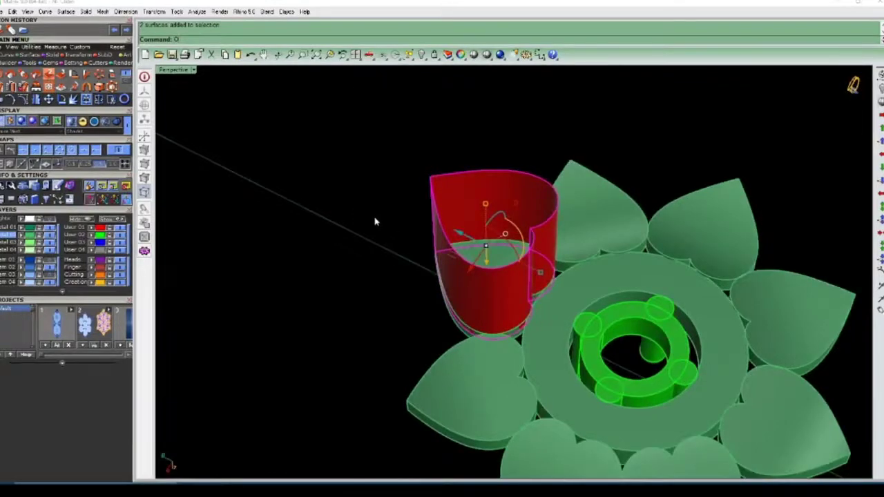
Try to offset the two red side surfaces inward by 0.5 with OffsetSrf, flipping all directions.
scroll(421, 243, down, 4)
right_drag(421, 243, 440, 238)
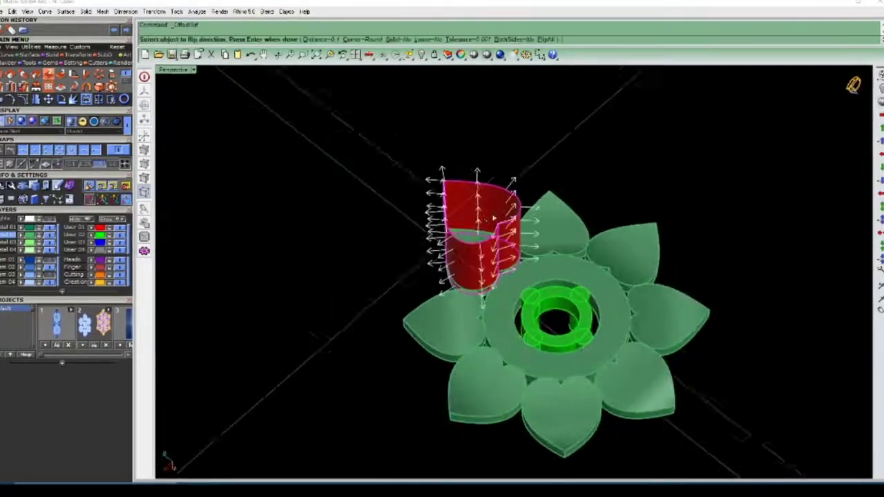
scroll(488, 218, up, 4)
text(F)
key(Return)
scroll(496, 205, up, 4)
right_drag(497, 205, 457, 224)
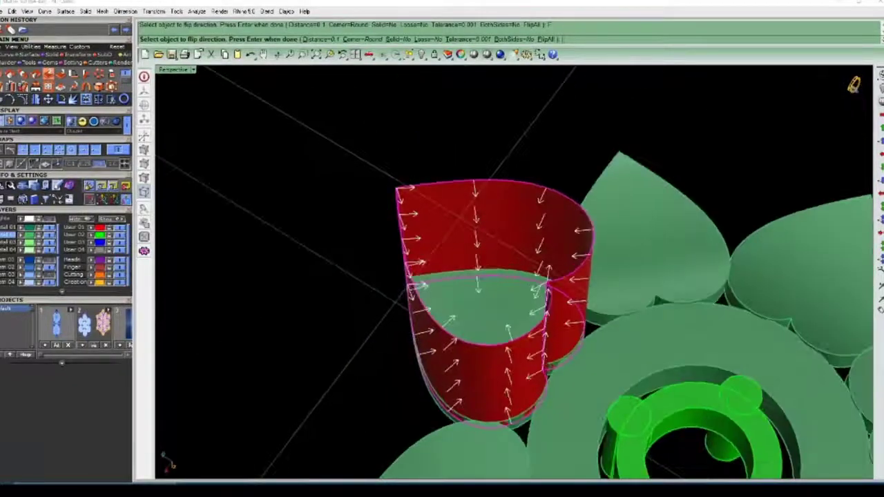
key(Return)
scroll(527, 201, down, 3)
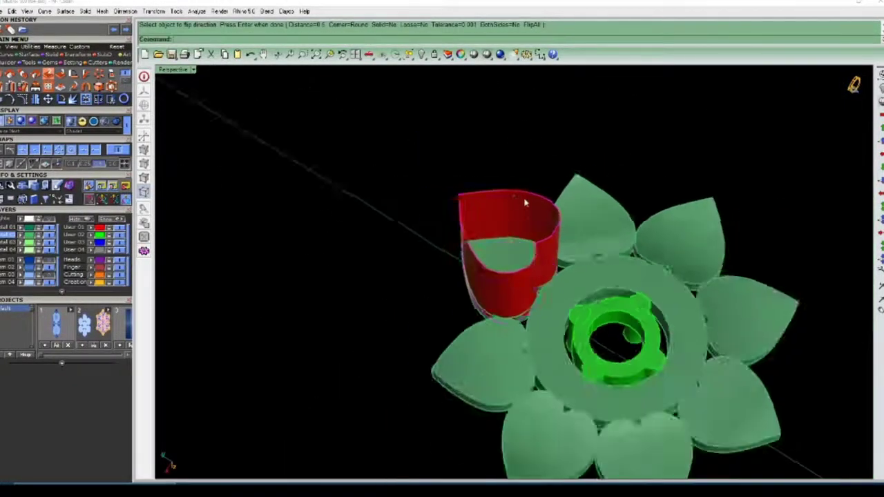
right_drag(517, 209, 437, 203)
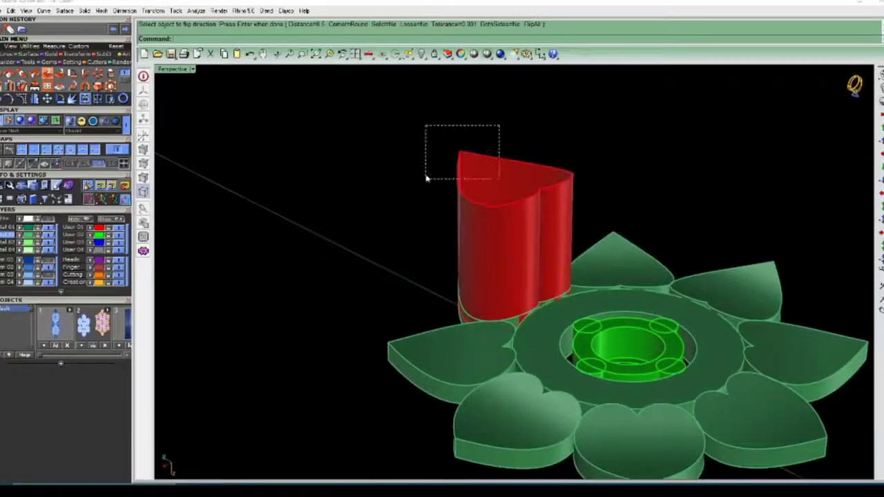
Reselect the red side surfaces and offset them inward by 0.5 as non-solid surfaces, with all directions flipped.
drag(427, 178, 427, 180)
scroll(467, 190, up, 4)
text(OS)
key(Return)
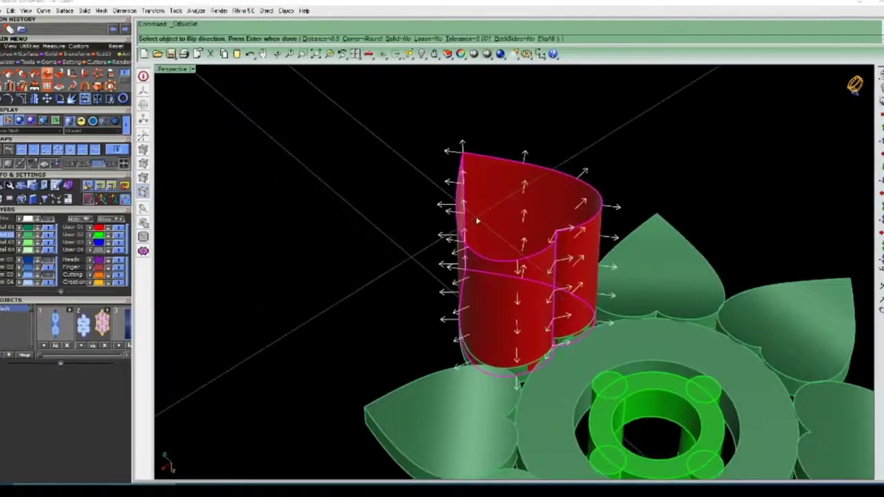
text(F)
key(Return)
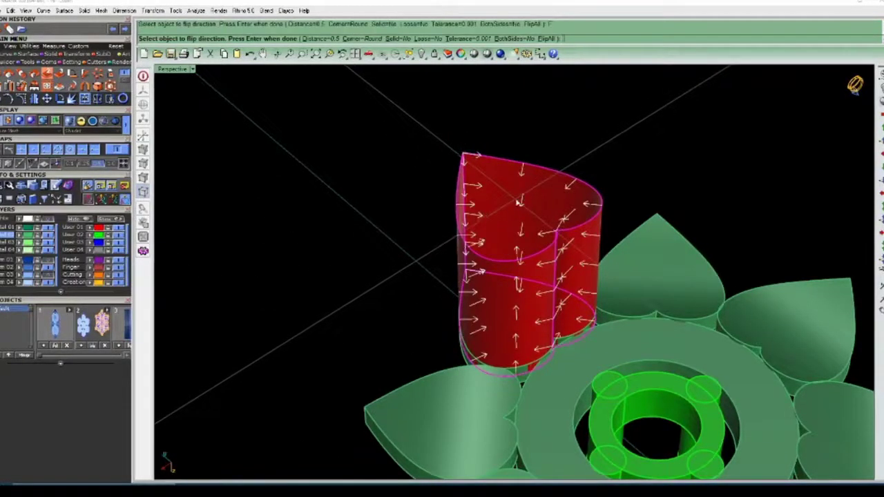
key(Return)
scroll(519, 204, down, 4)
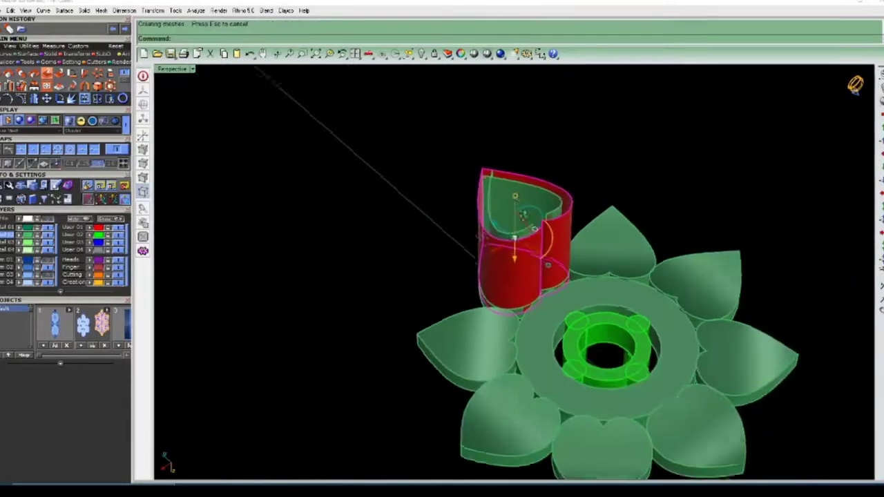
Undo the last surface offset.
right_drag(521, 204, 468, 217)
scroll(545, 255, up, 6)
key(ctrl+z)
scroll(468, 217, down, 2)
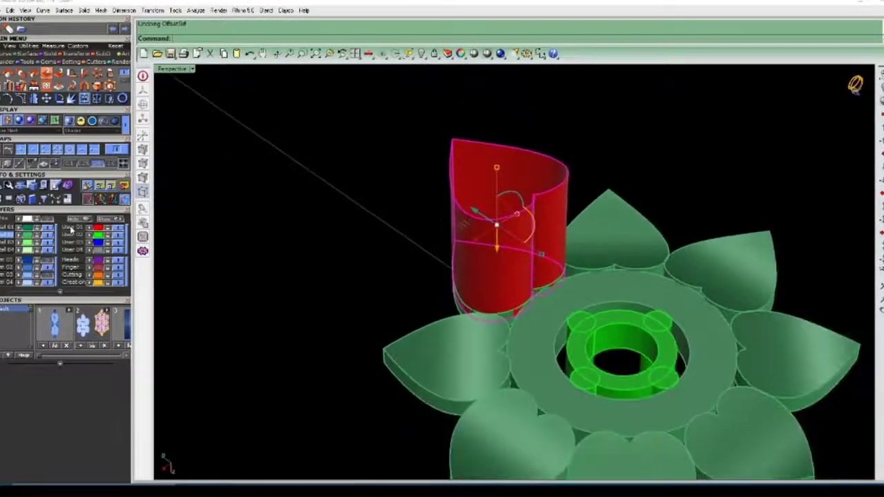
Make User 01 the current layer and offset the side surfaces inward to form a red heart-shaped frame beneath the petal.
click(70, 230)
scroll(546, 237, up, 5)
scroll(546, 237, down, 3)
right_drag(544, 239, 339, 238)
right_click(527, 216)
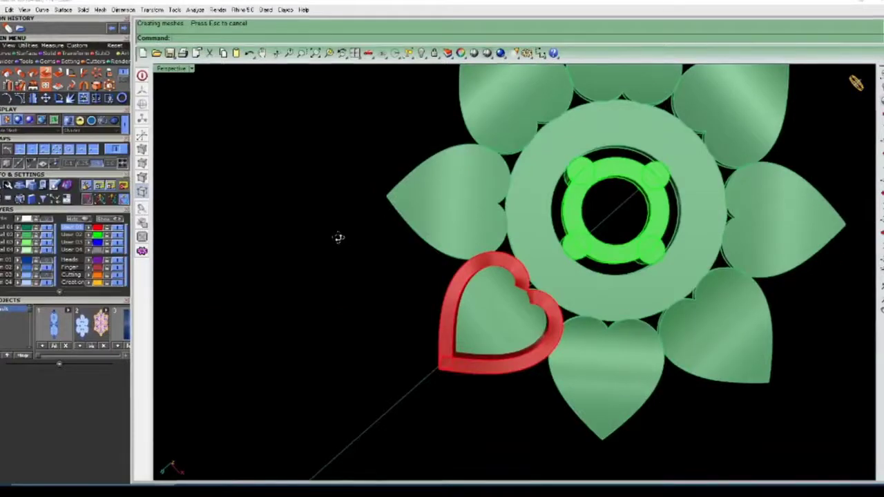
Polar-array the red heart-shaped side surface around the flower's centre with 8 items over a full circle.
right_drag(337, 239, 458, 211)
click(496, 207)
scroll(475, 193, down, 4)
key(ctrl+F1)
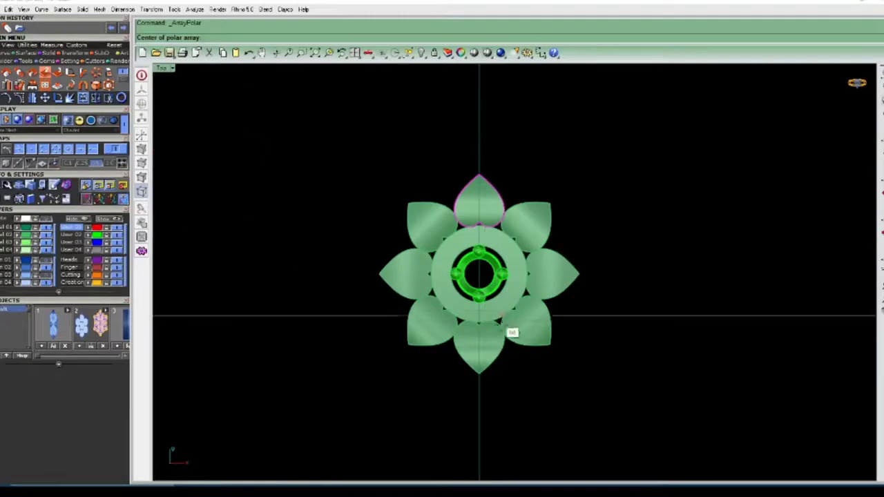
scroll(485, 293, up, 5)
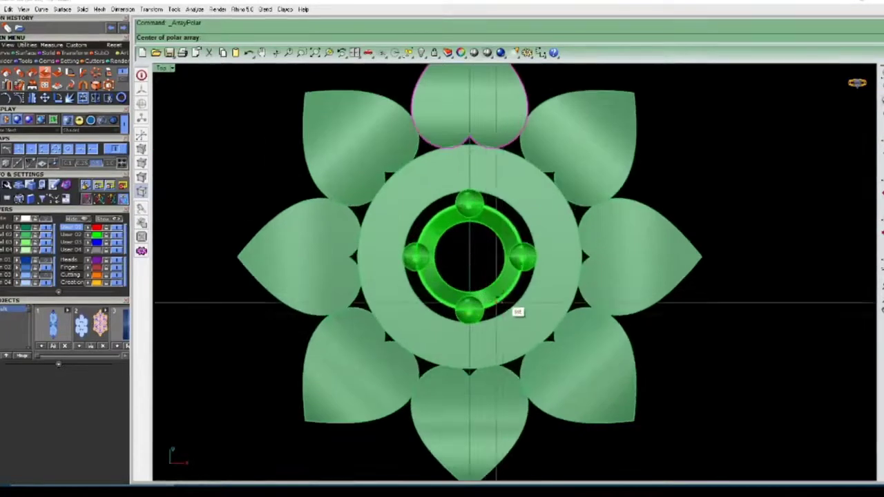
click(492, 290)
scroll(492, 289, down, 5)
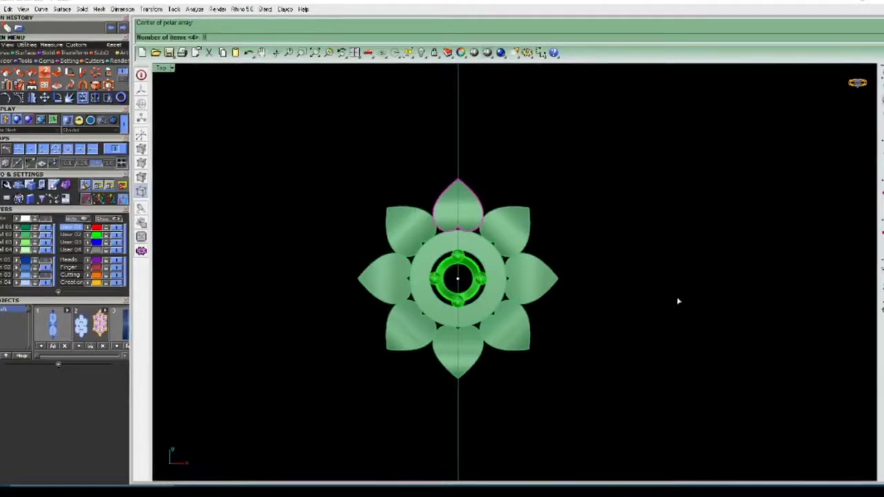
text(8)
key(Return)
key(Return)
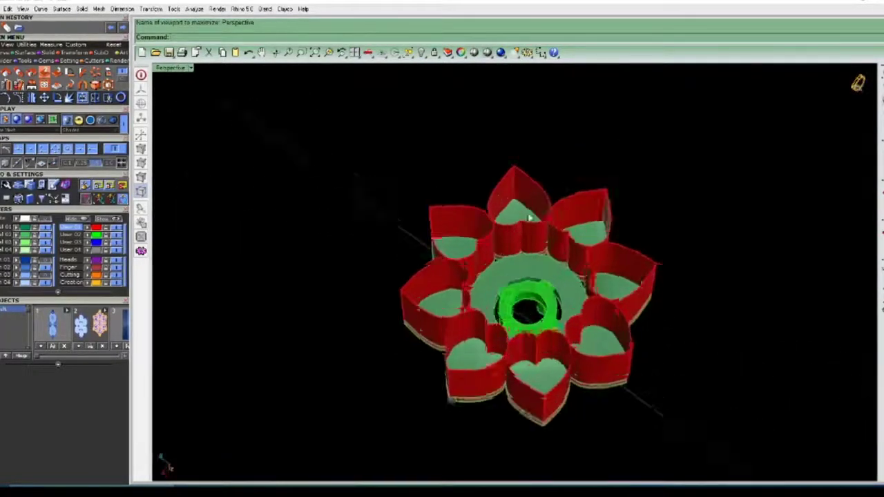
Try to connect the edges of two neighbouring red petal walls with ConnectSrf.
scroll(530, 221, up, 2)
right_drag(530, 218, 455, 262)
scroll(462, 266, up, 5)
scroll(491, 266, down, 5)
right_drag(528, 276, 502, 278)
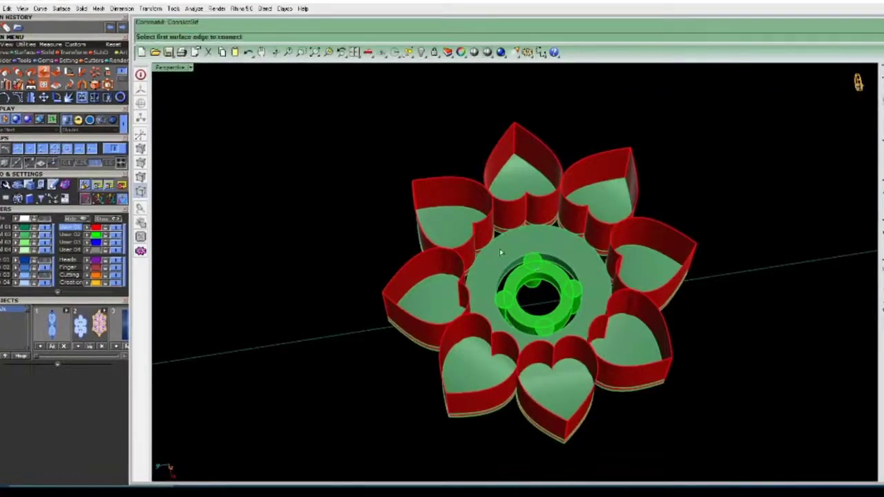
scroll(501, 253, down, 3)
scroll(442, 238, up, 10)
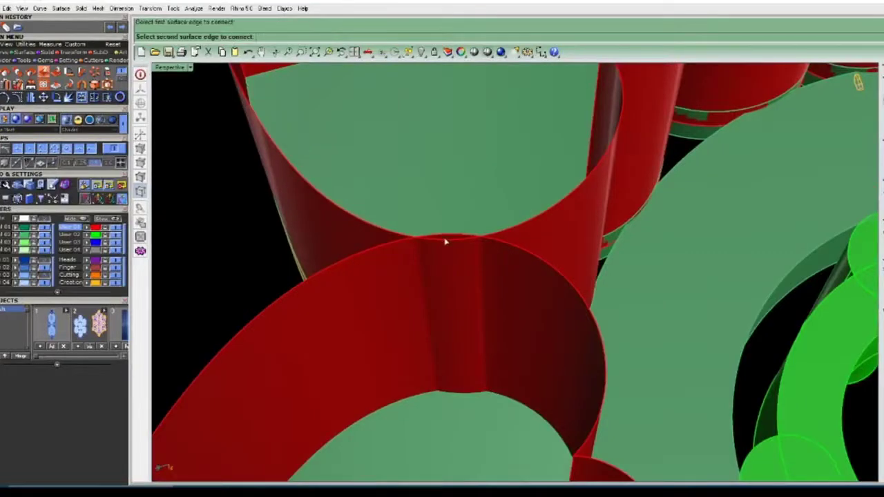
right_click(444, 242)
scroll(417, 233, down, 9)
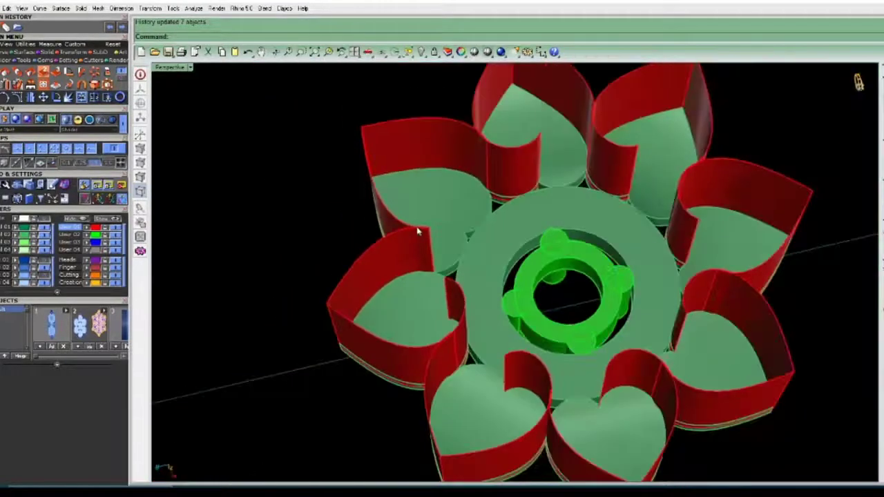
Inspect how the connected petal walls meet around the flower, and undo the ConnectSrf operation.
mouse_move(419, 230)
right_down()
mouse_move(464, 241)
mouse_move(415, 228)
right_up()
scroll(424, 227, down, 5)
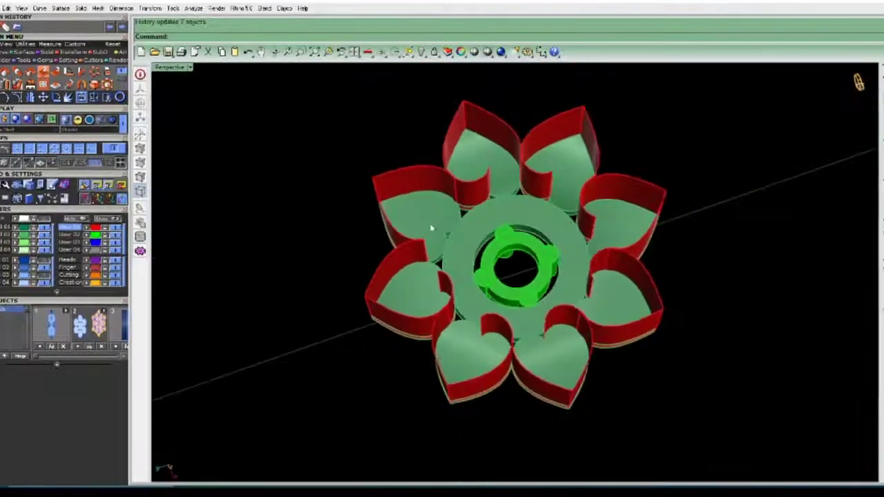
scroll(440, 227, up, 5)
scroll(445, 217, down, 2)
scroll(449, 180, up, 3)
scroll(450, 159, down, 3)
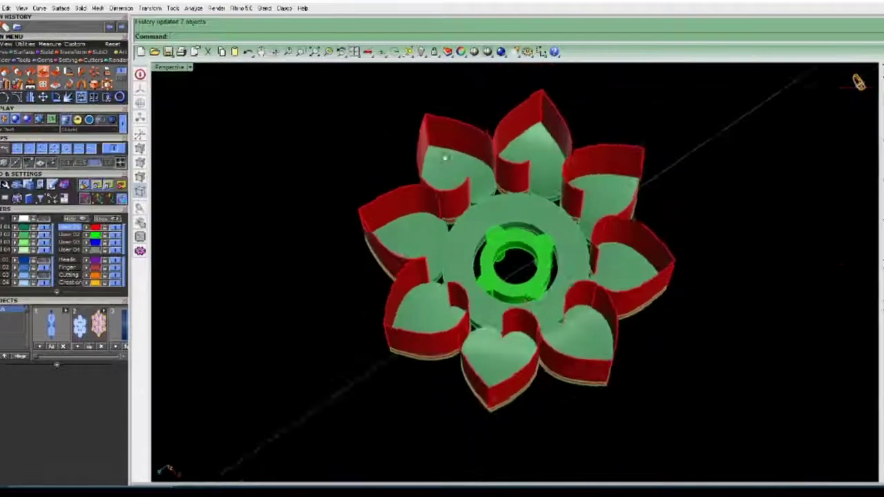
scroll(435, 180, up, 6)
scroll(427, 199, down, 7)
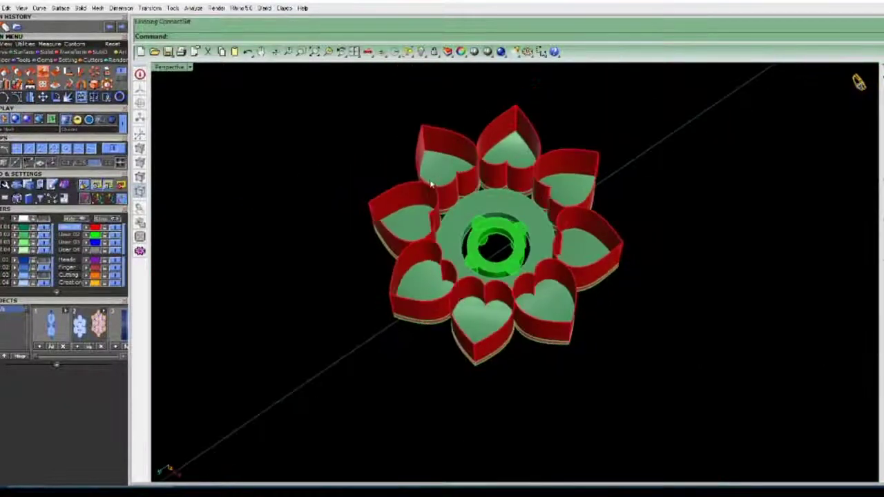
Run ConnectSrf again and connect the edges of two neighbouring red petal walls.
scroll(431, 183, down, 2)
scroll(468, 152, up, 8)
key(Return)
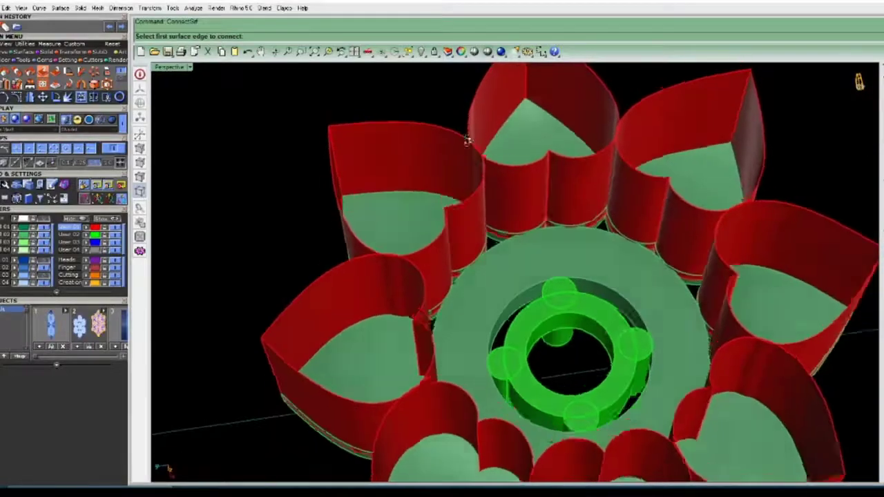
scroll(468, 141, down, 5)
scroll(408, 167, up, 4)
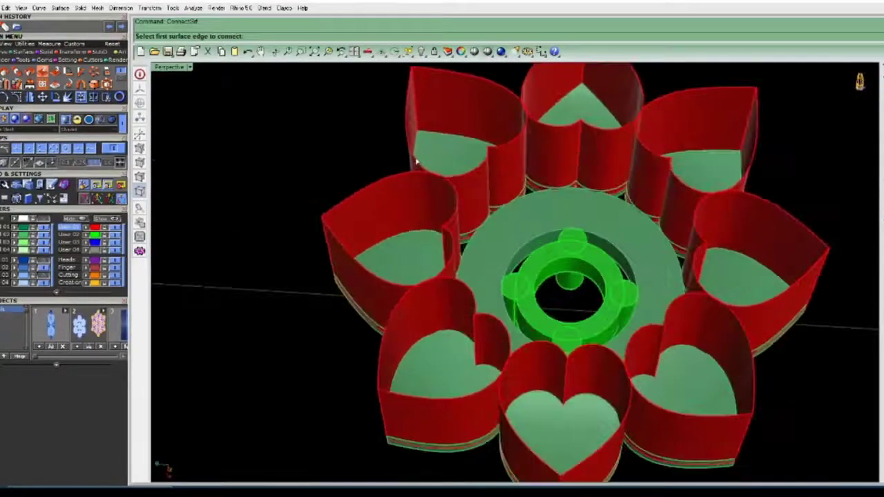
key(Return)
scroll(416, 173, down, 4)
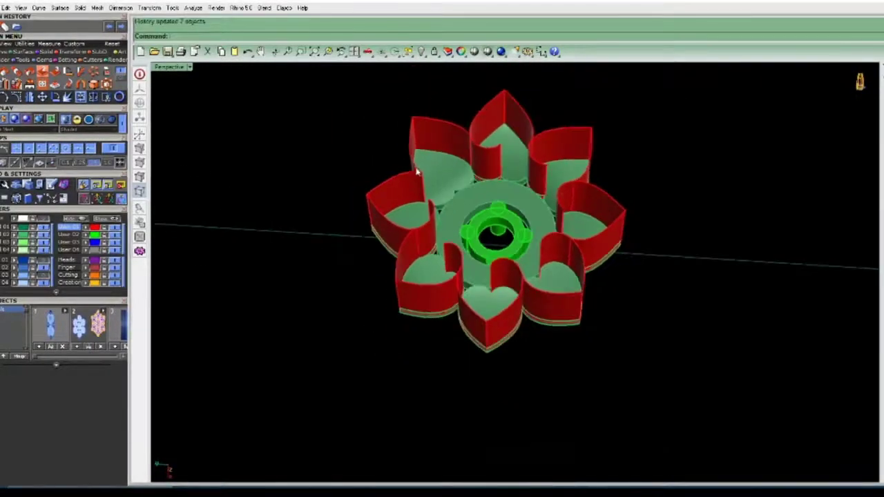
Trim away the inner lobe pieces of the arrayed red petal walls, using the walls themselves as cutting objects.
right_drag(477, 128, 398, 253)
scroll(399, 253, up, 6)
scroll(399, 253, down, 3)
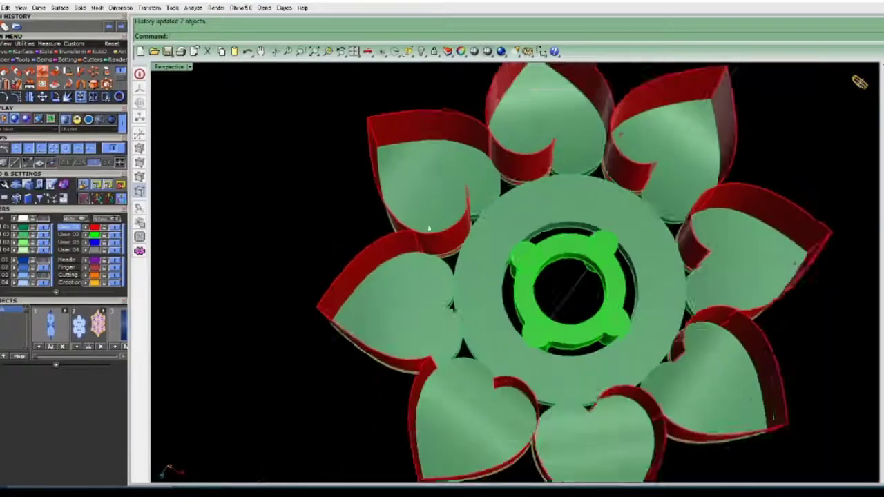
right_drag(430, 227, 588, 138)
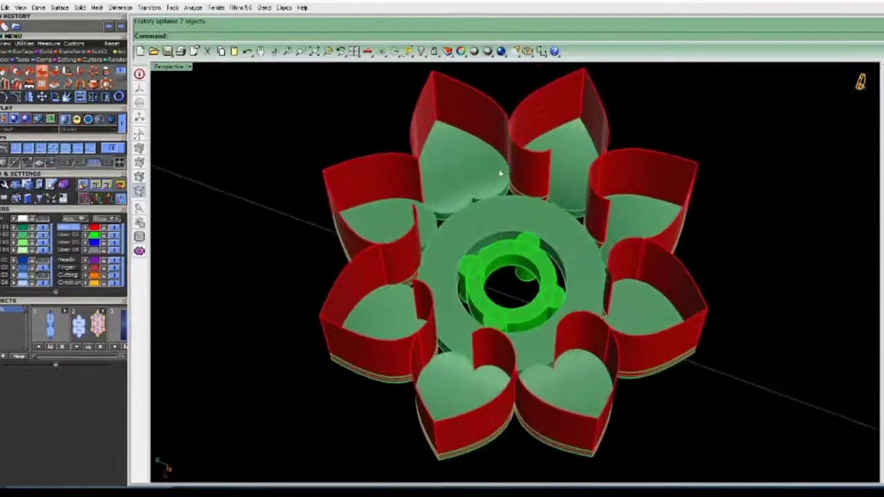
scroll(501, 173, down, 6)
right_drag(501, 174, 475, 154)
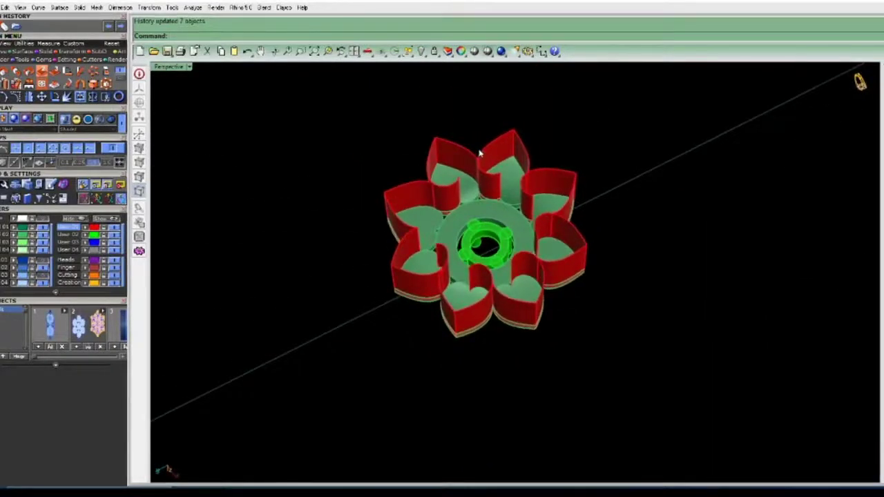
scroll(482, 153, up, 5)
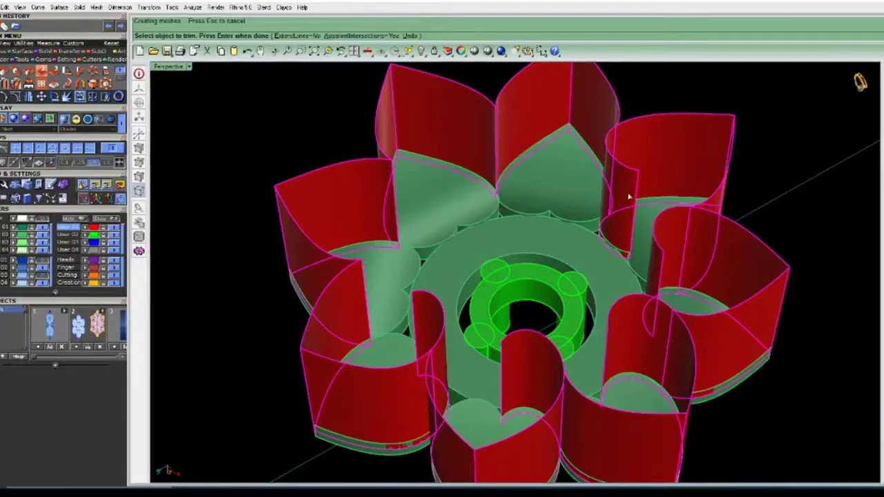
scroll(629, 197, down, 4)
right_drag(628, 198, 580, 159)
scroll(564, 150, up, 4)
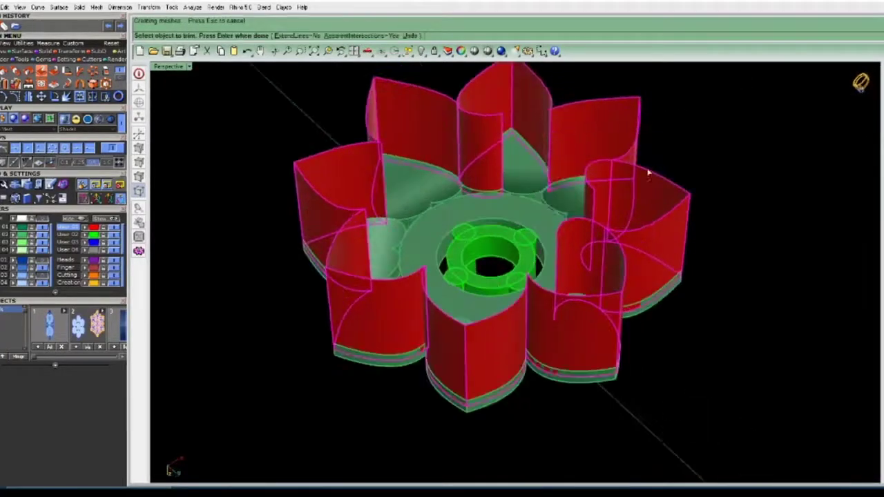
right_drag(648, 174, 509, 156)
right_drag(592, 174, 578, 153)
scroll(579, 153, down, 4)
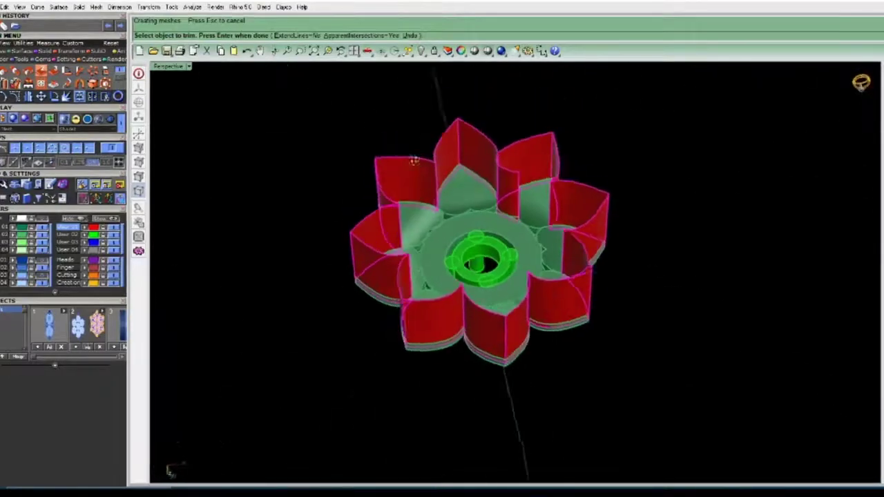
right_drag(415, 160, 442, 163)
scroll(512, 189, up, 5)
click(513, 189)
scroll(509, 188, down, 5)
right_drag(516, 224, 538, 200)
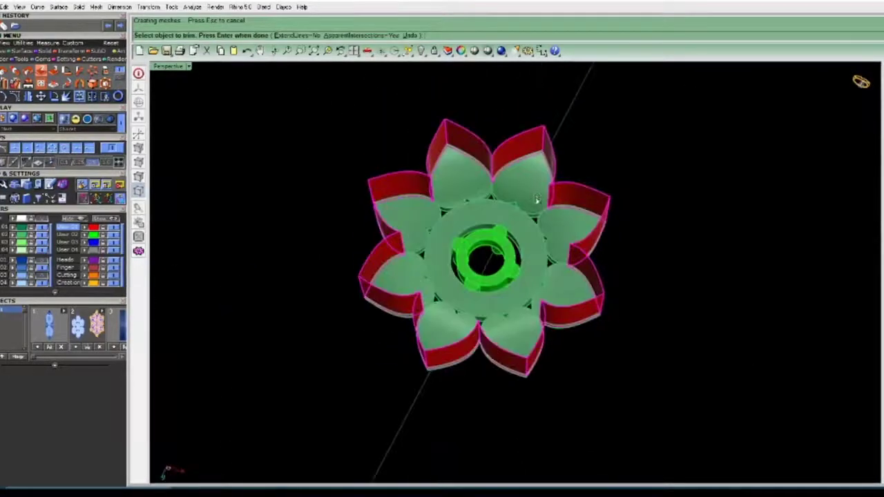
Check the junctions between the trimmed red petal walls for leftover pieces and finish the trimming.
scroll(428, 193, up, 2)
right_drag(428, 193, 467, 150)
scroll(400, 183, up, 8)
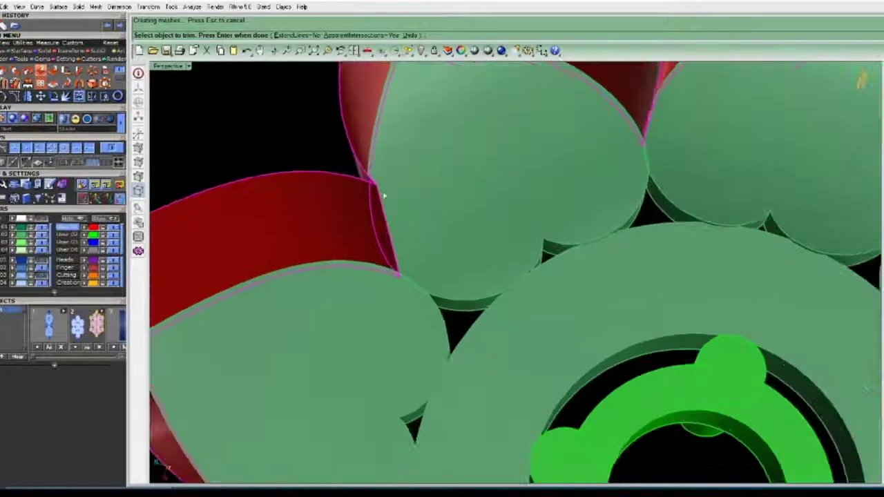
scroll(415, 200, down, 7)
scroll(458, 201, down, 6)
right_drag(460, 207, 504, 236)
scroll(508, 345, up, 4)
scroll(501, 203, down, 3)
right_click(502, 203)
scroll(514, 203, up, 5)
scroll(502, 237, up, 2)
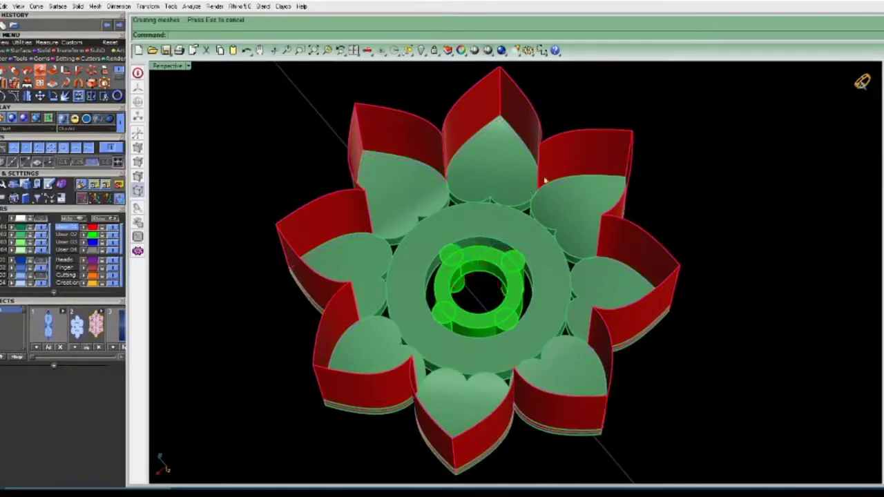
Offset the red petal wall polysurface inward with OffsetSrf to give the supporting frame thickness.
click(545, 181)
scroll(529, 164, down, 4)
right_drag(529, 164, 470, 226)
scroll(474, 181, up, 3)
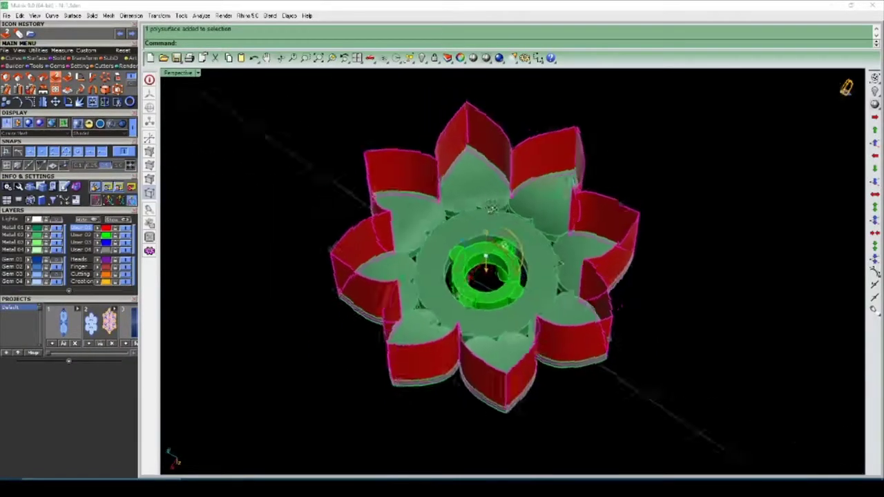
text(OS)
scroll(484, 208, down, 4)
key(Return)
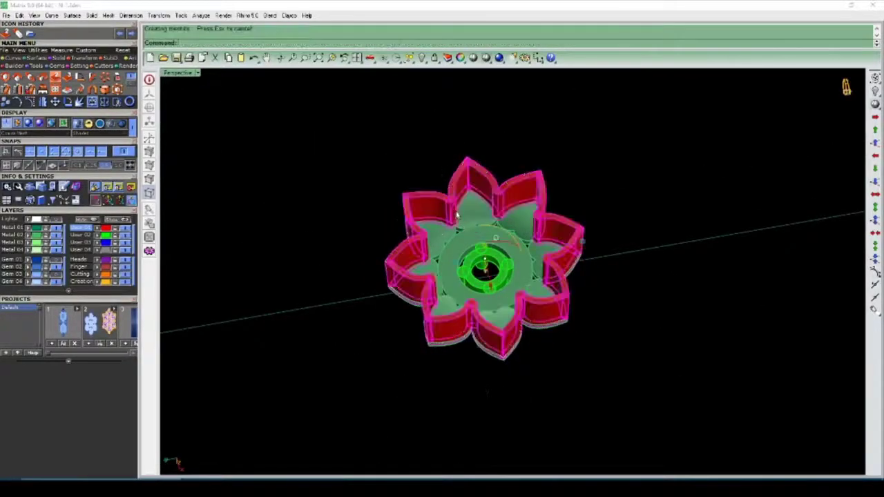
Examine the thickened red frame beneath the petals, including its corners and inner side, from several angles.
scroll(488, 192, up, 6)
right_drag(490, 191, 502, 219)
scroll(624, 211, down, 4)
scroll(593, 164, up, 6)
scroll(538, 204, down, 4)
scroll(502, 219, up, 4)
scroll(520, 248, down, 4)
right_drag(521, 249, 558, 159)
scroll(544, 202, down, 2)
scroll(458, 193, up, 3)
scroll(417, 187, down, 3)
right_drag(417, 187, 470, 237)
scroll(486, 313, down, 4)
right_drag(542, 225, 538, 296)
scroll(530, 304, up, 3)
scroll(530, 304, down, 3)
scroll(500, 366, up, 3)
scroll(500, 366, down, 3)
right_drag(480, 365, 446, 271)
Swap the hidden and visible objects in the Top view and bring the four-petal flower back beside the large flower.
key(ctrl+F1)
scroll(438, 275, down, 6)
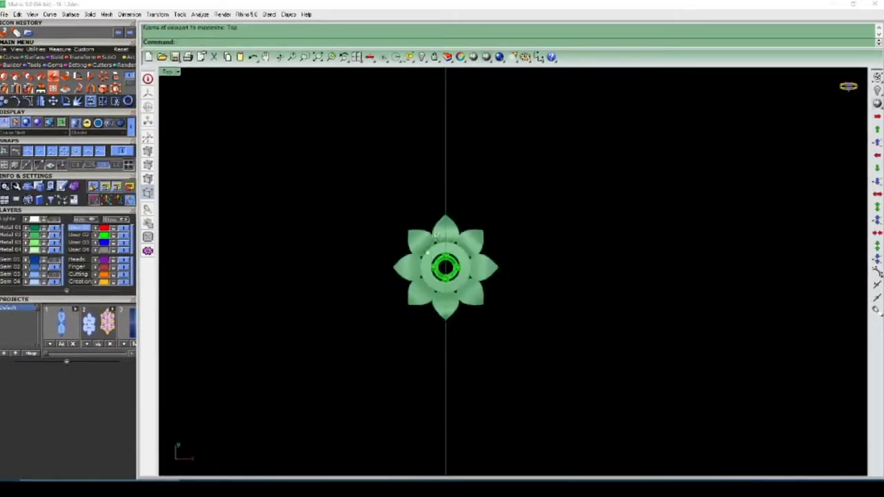
scroll(449, 290, up, 8)
scroll(461, 301, down, 4)
right_drag(488, 300, 470, 323)
key(ctrl+shift+h)
scroll(519, 248, up, 4)
scroll(516, 247, down, 10)
scroll(462, 211, up, 3)
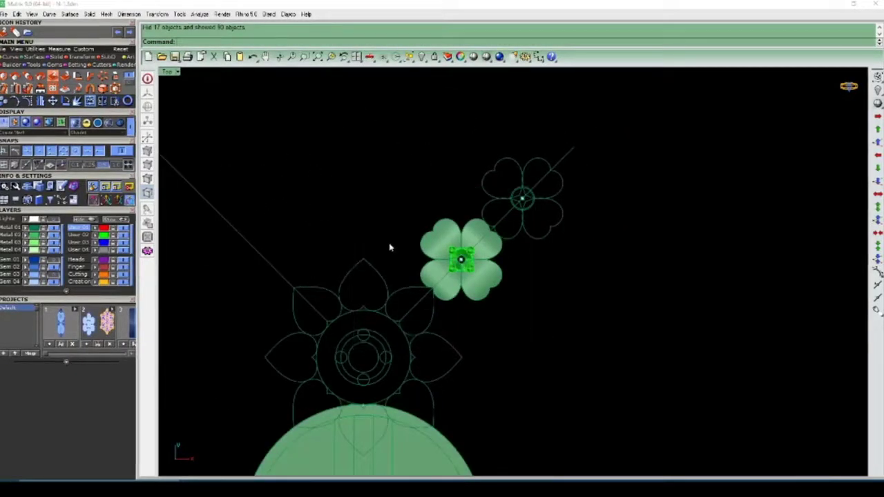
scroll(463, 294, up, 3)
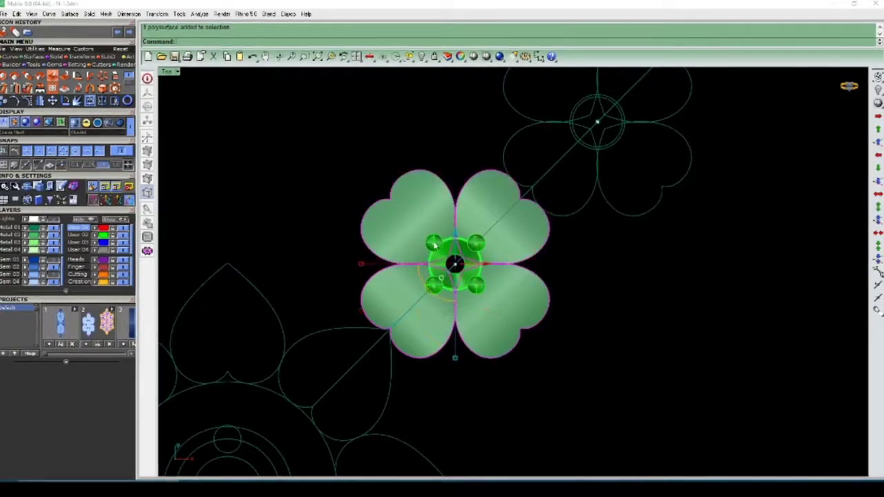
key(Return)
key(ctrl+shift+h)
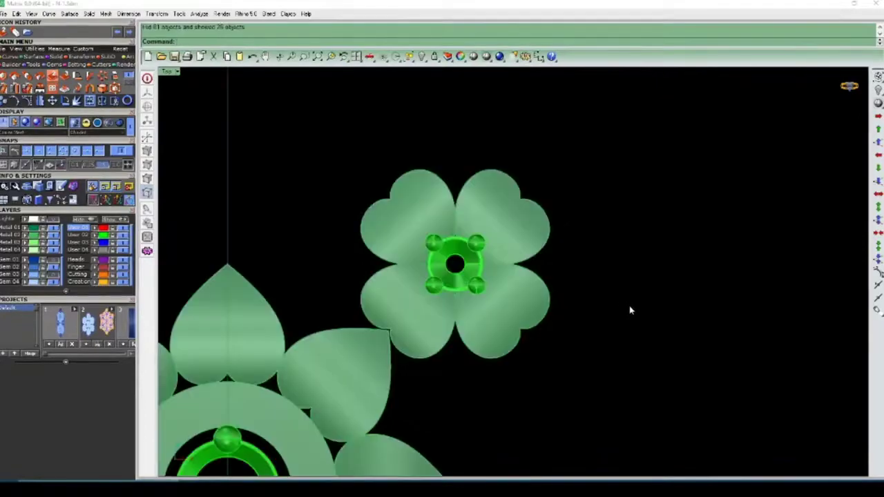
In the Perspective view, hide the large eight-petal flower with its red frame, keeping only the four-petal flower visible.
right_drag(632, 310, 518, 311)
key(ctrl+F4)
scroll(496, 315, up, 6)
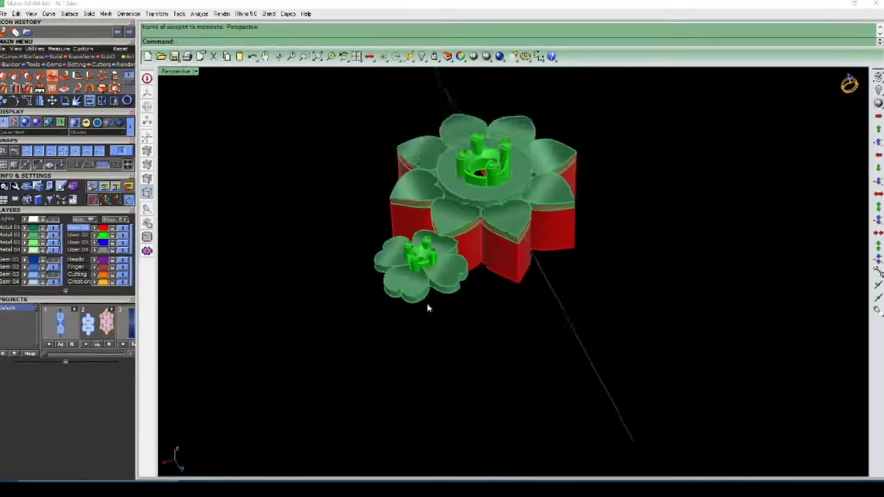
right_drag(429, 306, 542, 276)
scroll(631, 281, down, 2)
scroll(624, 274, up, 4)
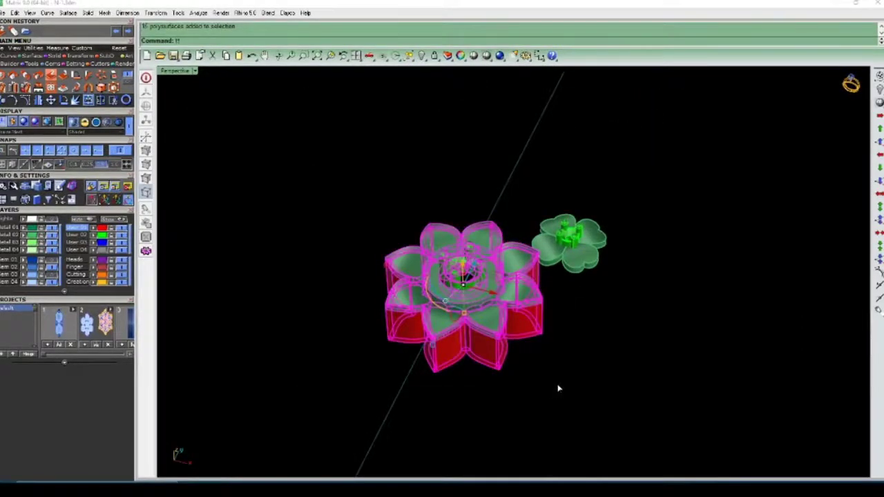
key(ctrl+h)
right_drag(560, 389, 517, 364)
right_drag(505, 321, 554, 395)
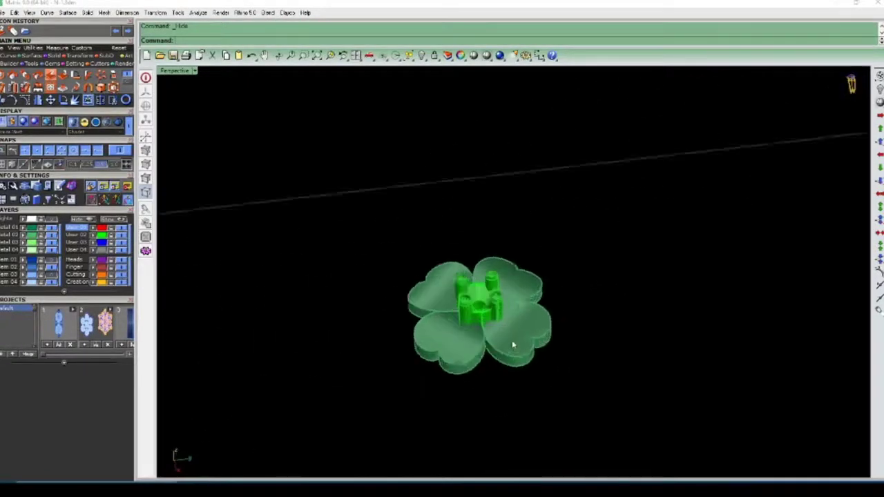
right_drag(513, 345, 453, 354)
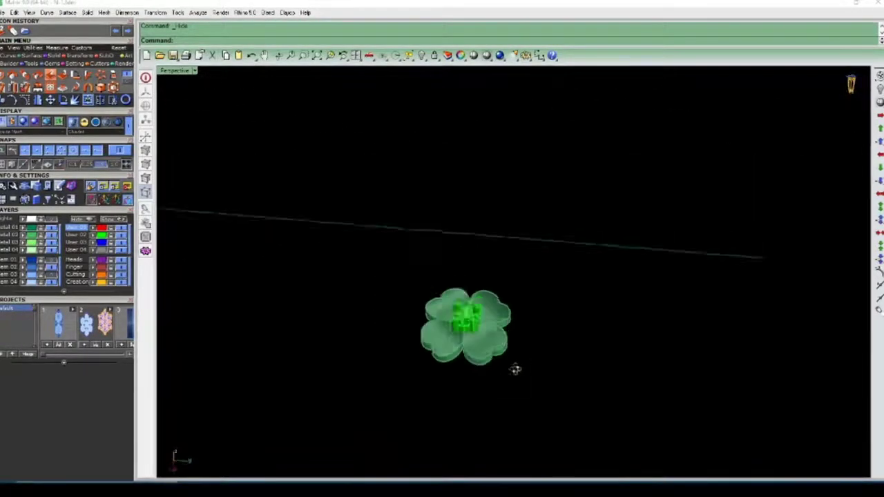
Extract a copy of the side surfaces of one petal of the small flower with ExtractSrf, using Copy=Yes.
key(Return)
scroll(422, 313, up, 6)
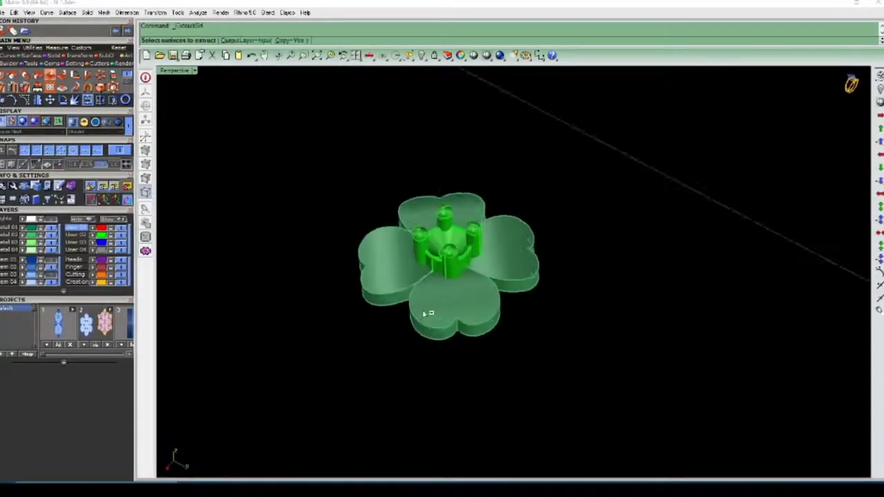
click(499, 339)
right_drag(449, 384, 512, 314)
scroll(528, 311, up, 4)
key(Return)
Extend the extracted petal side surface downward from its lower edge, well below the small flower.
scroll(504, 312, down, 6)
scroll(513, 314, up, 4)
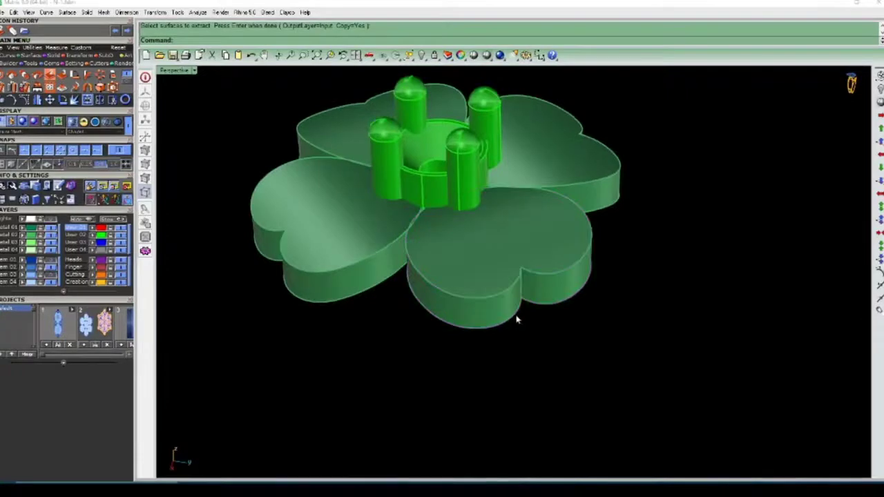
click(497, 327)
scroll(489, 318, down, 3)
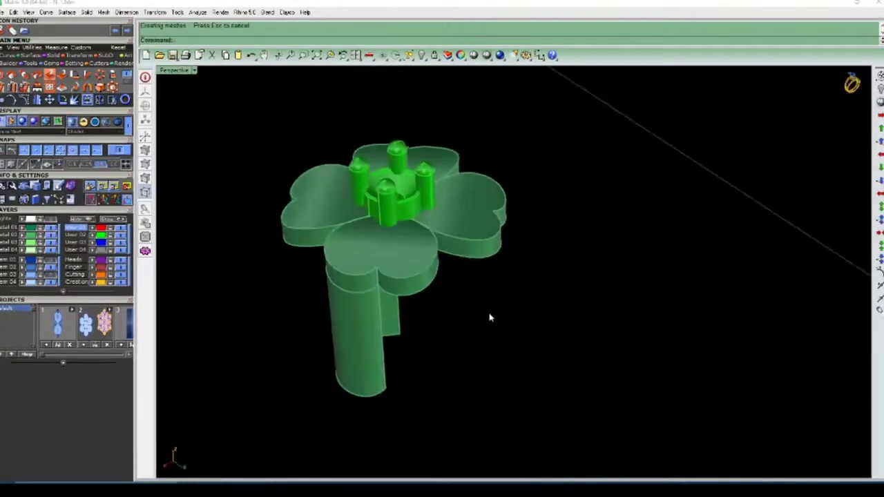
Polar-array the extended petal side surfaces around the small flower's centre with 4 items over 360 degrees.
right_drag(499, 296, 556, 128)
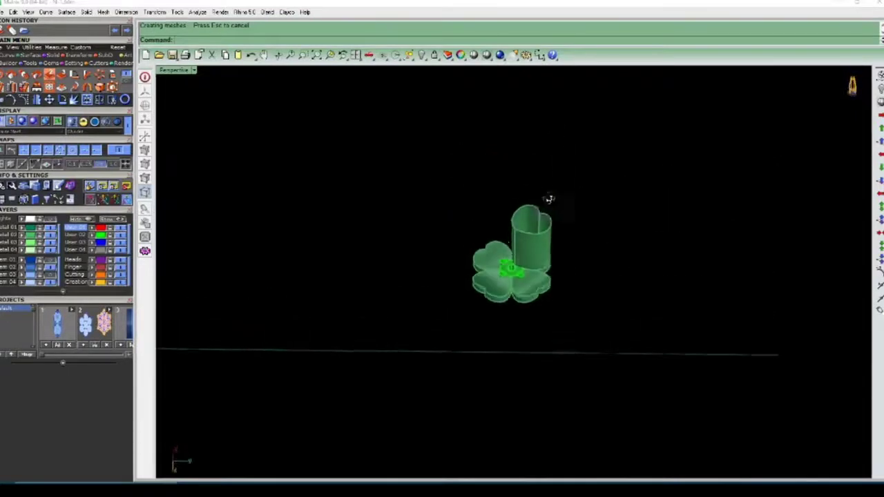
right_drag(549, 199, 526, 232)
scroll(525, 233, up, 5)
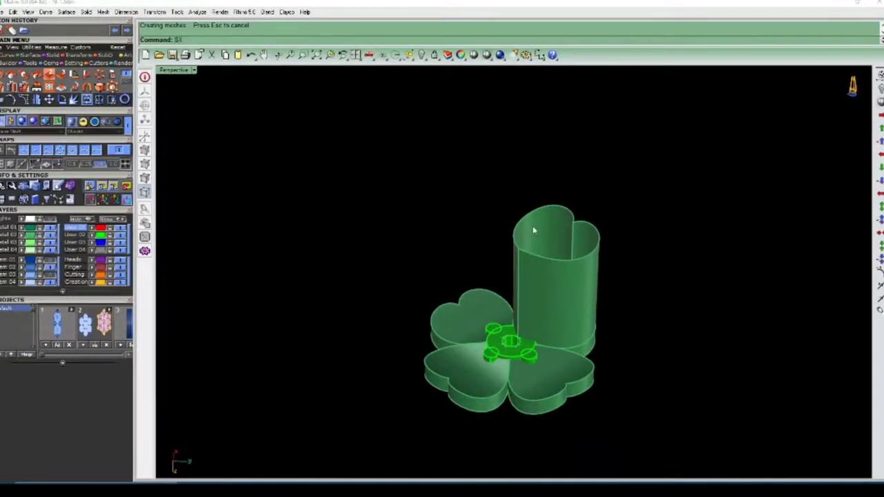
click(535, 229)
scroll(539, 230, down, 4)
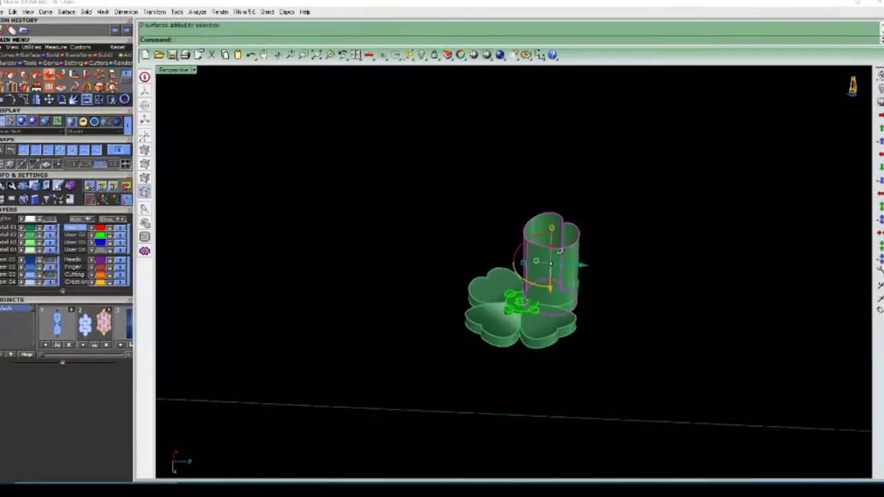
right_drag(541, 232, 561, 293)
key(ctrl+F1)
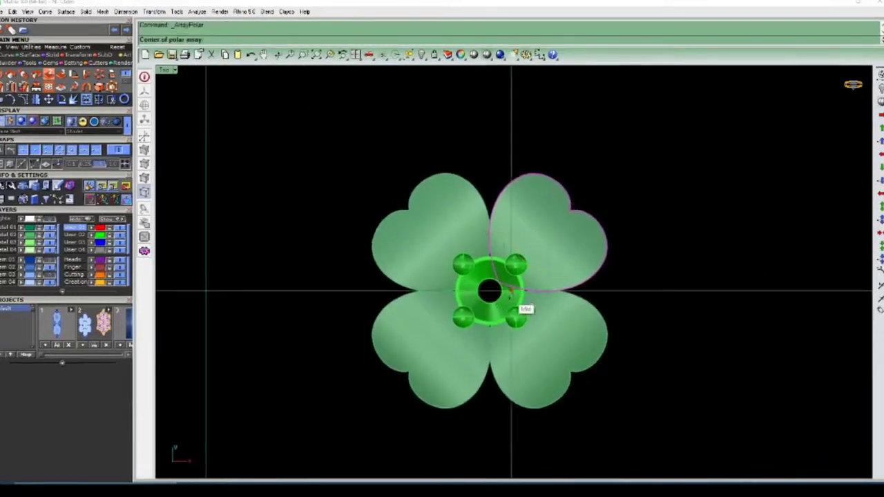
scroll(519, 293, up, 3)
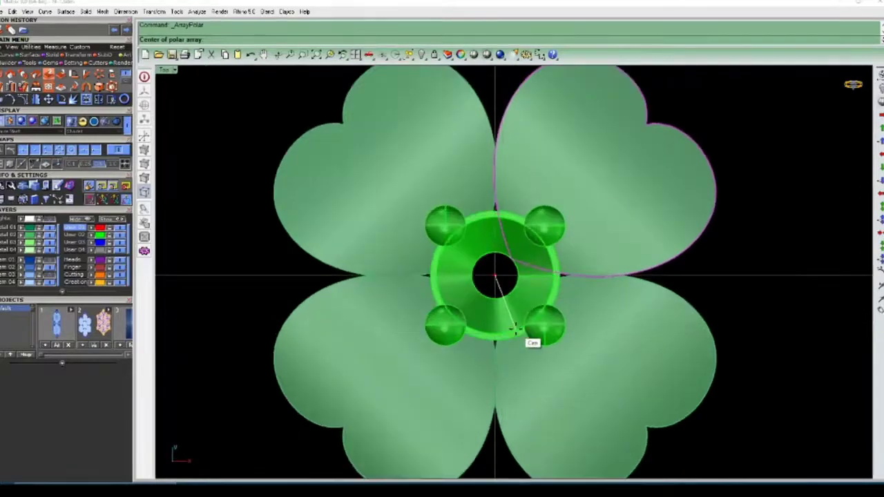
click(515, 330)
scroll(518, 318, down, 3)
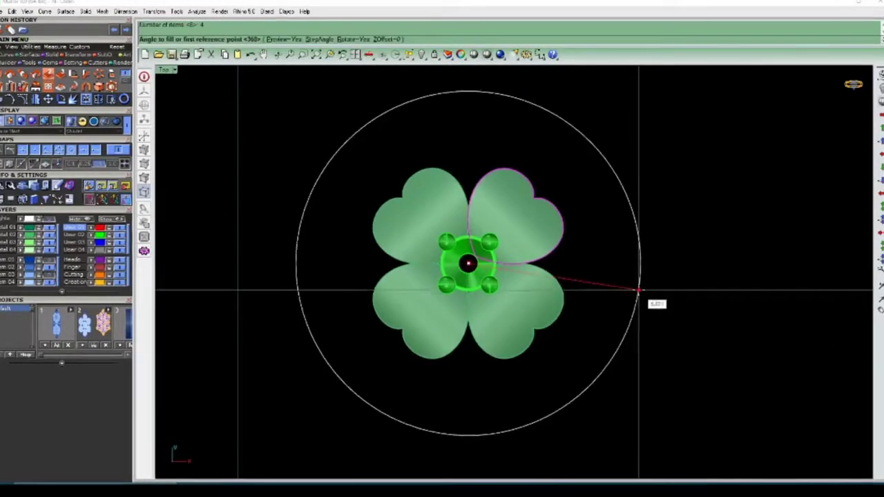
key(Return)
In the Perspective view, move all the arrayed petal side surfaces to the red User 01 layer.
key(ctrl+F4)
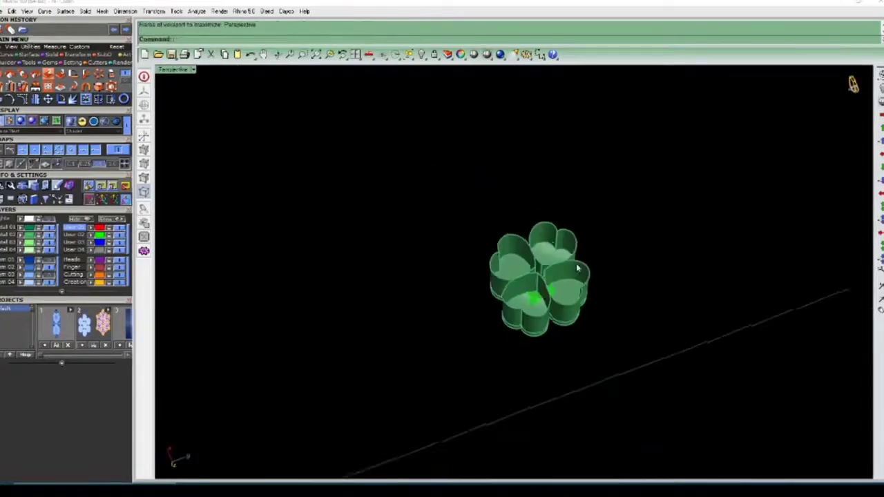
right_drag(576, 269, 540, 279)
scroll(545, 300, up, 6)
scroll(543, 302, down, 3)
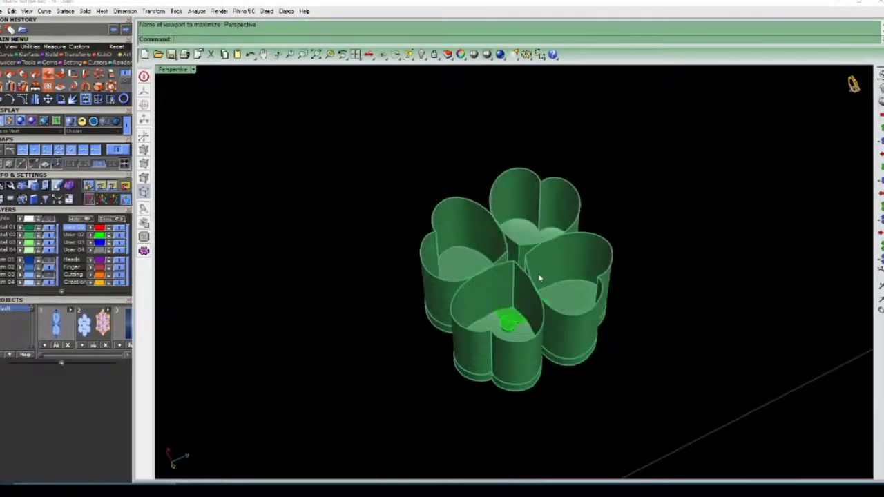
click(90, 228)
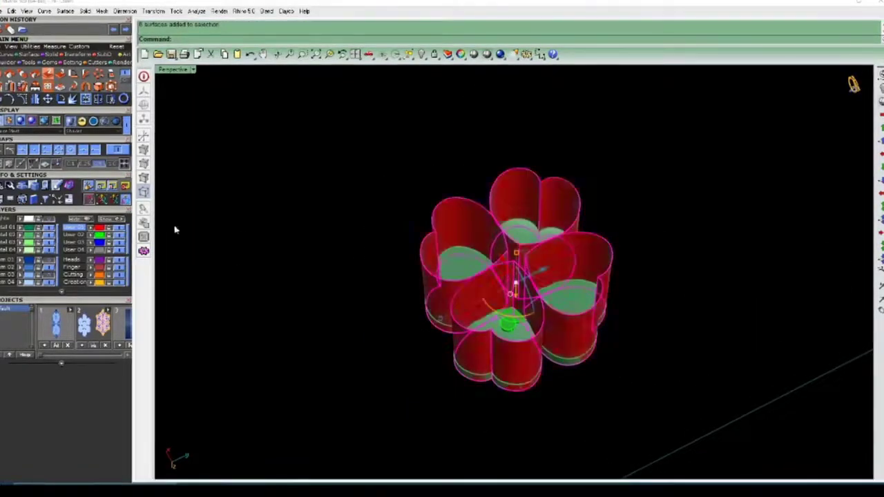
click(177, 229)
Connect the inner edges of neighbouring red petal side surfaces with ConnectSrf.
scroll(583, 249, up, 2)
right_drag(582, 249, 430, 256)
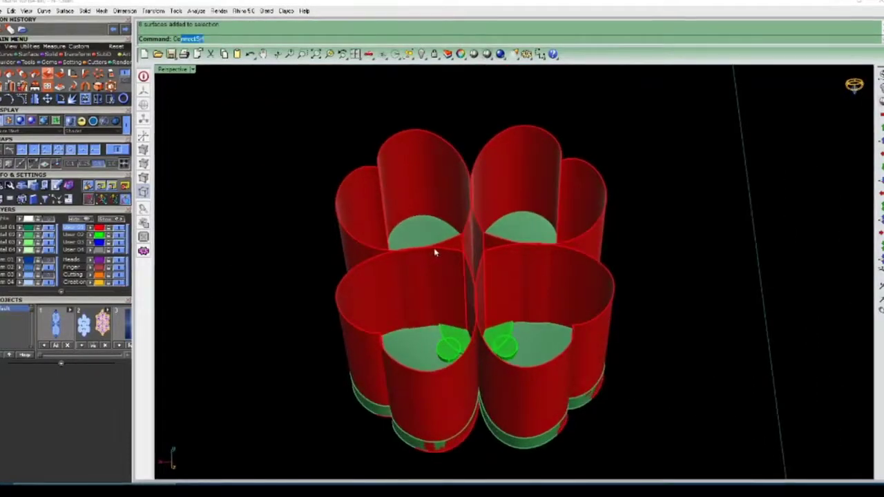
text(n)
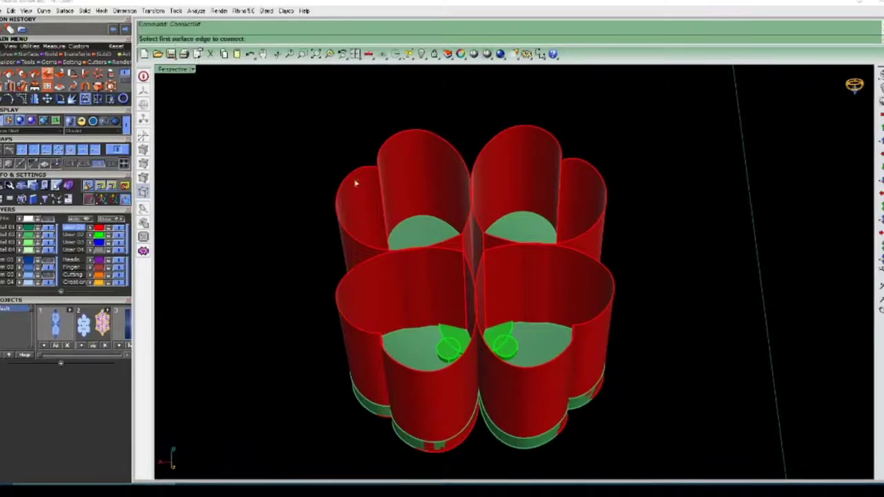
right_drag(356, 183, 391, 187)
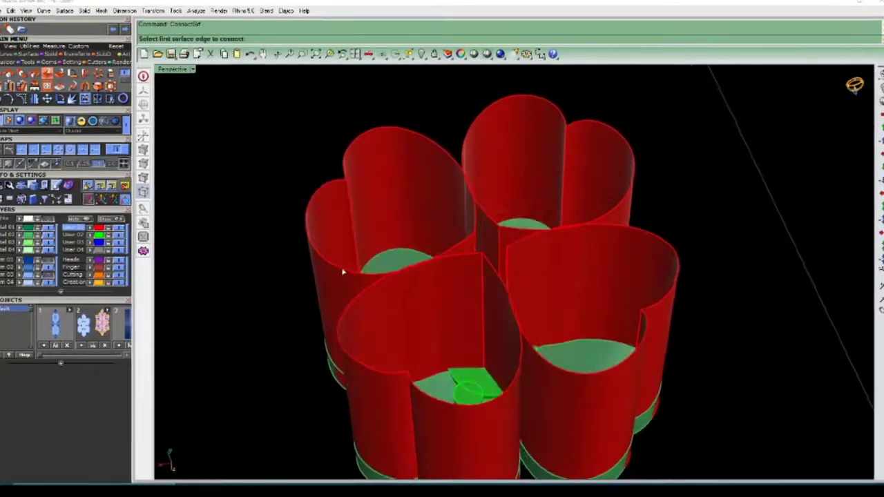
right_drag(359, 292, 523, 245)
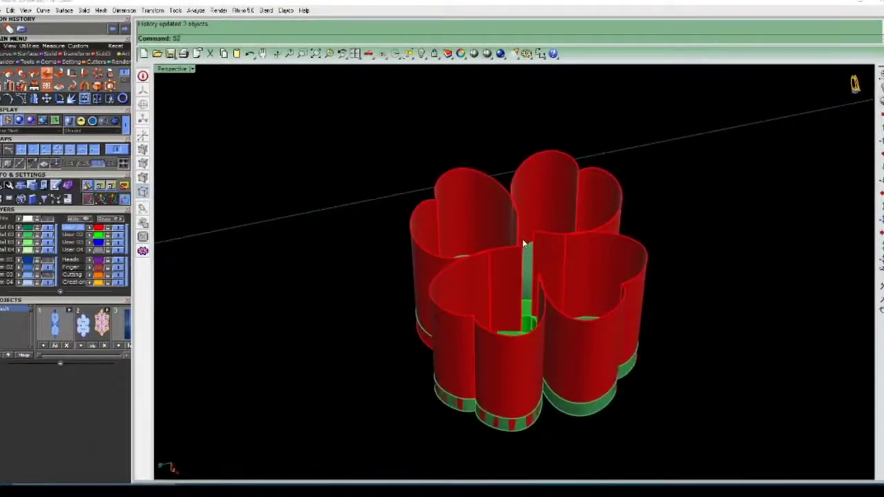
Trim away the inner red wall sections around the small flower's centre, leaving only the outer petal outline.
right_drag(554, 221, 473, 231)
key(ctrl+t)
scroll(505, 252, up, 6)
scroll(377, 248, down, 5)
scroll(472, 231, up, 5)
right_drag(576, 196, 537, 160)
right_drag(631, 156, 521, 160)
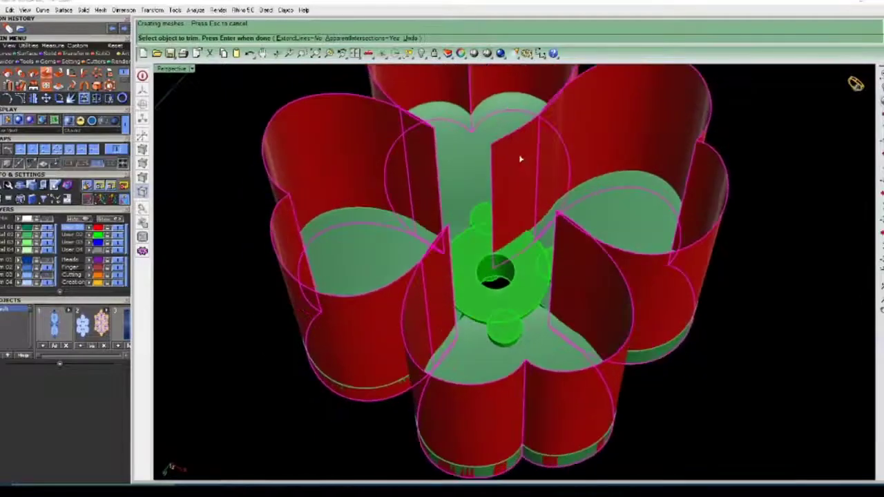
right_drag(619, 172, 562, 182)
click(556, 203)
scroll(556, 203, down, 4)
click(603, 209)
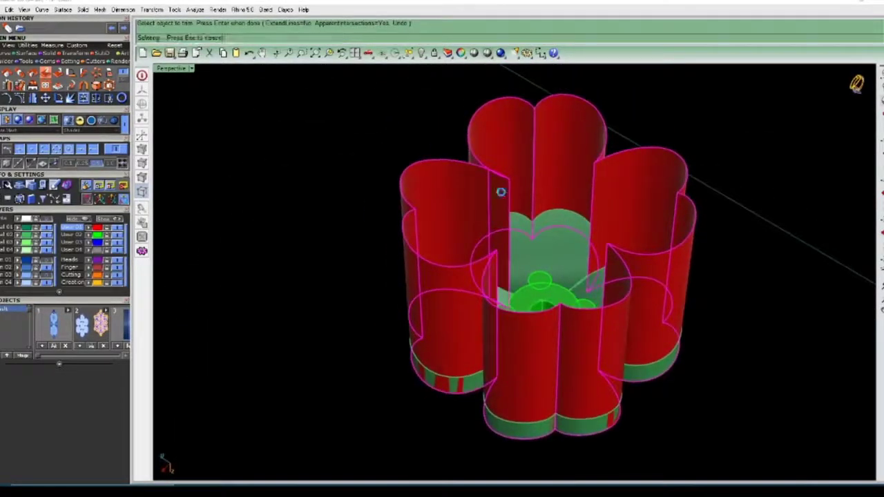
right_drag(505, 189, 486, 196)
scroll(479, 197, down, 5)
scroll(479, 196, up, 4)
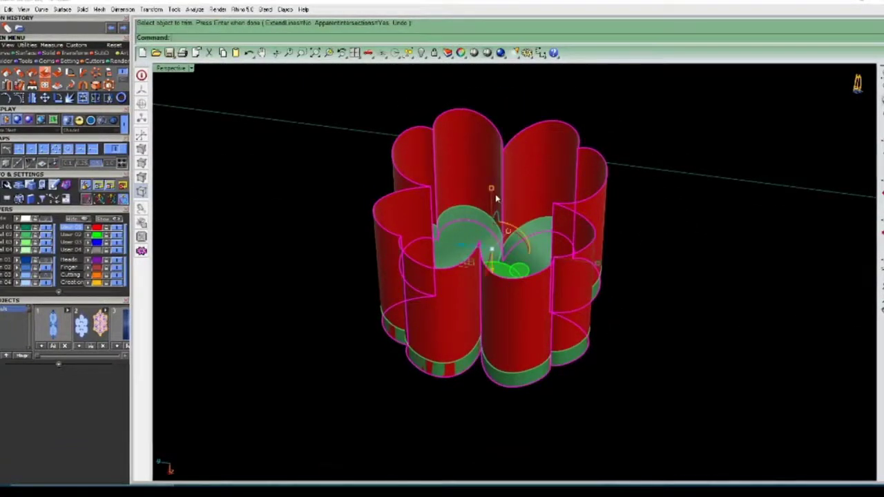
Offset the trimmed petal walls into a solid with distance 0.5, flipping the offset direction and deleting the input surfaces.
right_drag(495, 191, 506, 205)
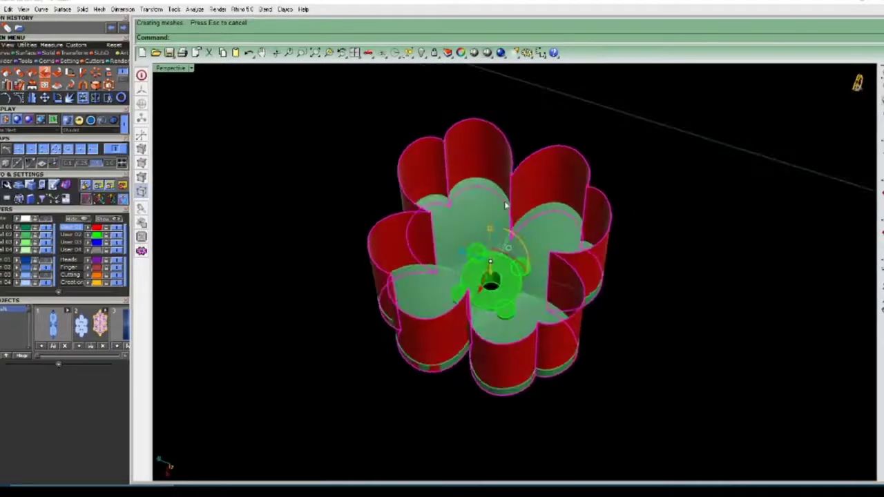
key(Return)
text(f)
key(Return)
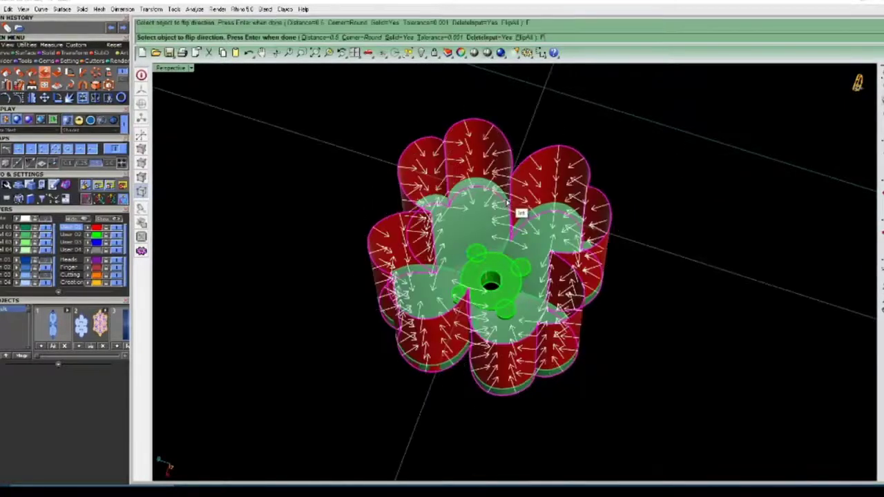
key(Return)
right_drag(507, 183, 450, 308)
Shift the red solid frame slightly down beneath the small flower's petals and deselect it.
click(531, 323)
right_drag(531, 323, 509, 343)
scroll(509, 339, up, 3)
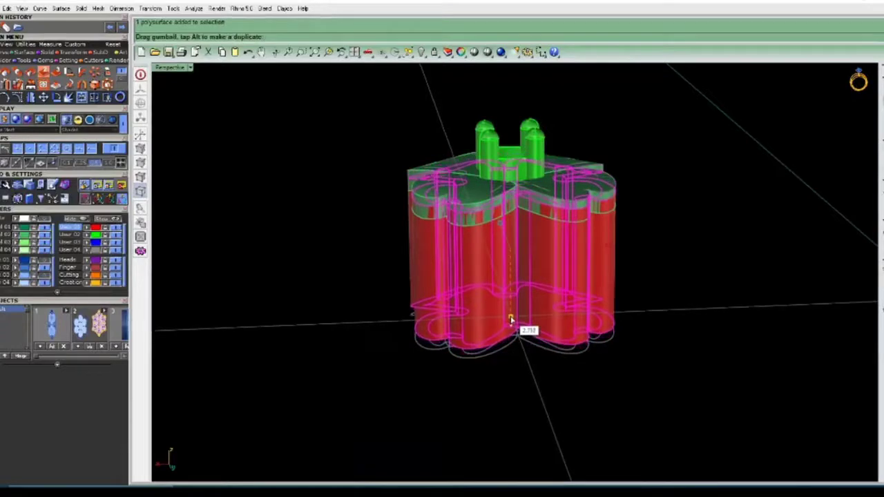
key(Escape)
scroll(509, 307, down, 3)
right_drag(507, 304, 502, 278)
scroll(565, 263, up, 7)
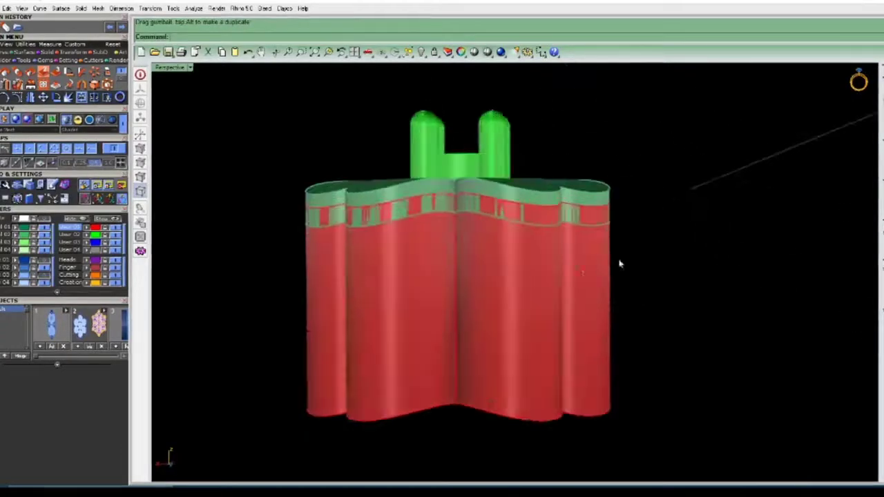
Examine the fit of the red frame beneath the small flower's petals from several angles.
right_drag(620, 262, 599, 300)
scroll(569, 308, down, 5)
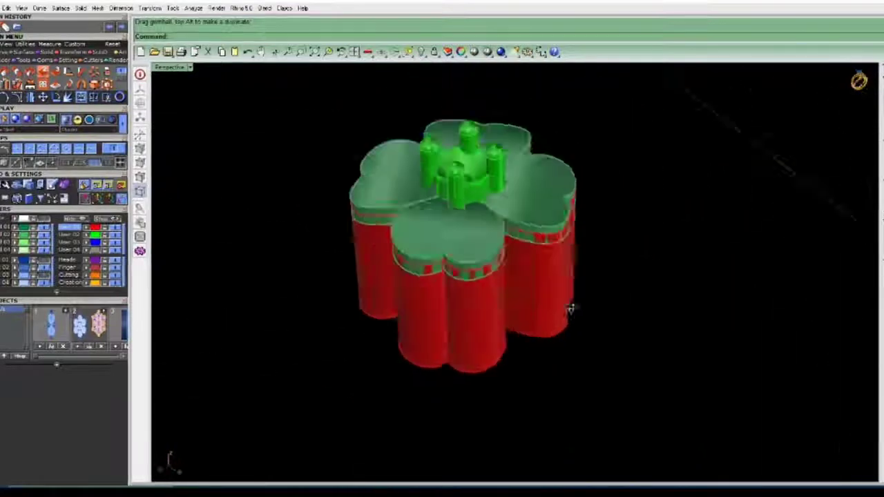
scroll(555, 308, up, 5)
right_drag(534, 299, 503, 358)
scroll(592, 316, down, 4)
scroll(562, 282, up, 6)
scroll(562, 282, down, 4)
scroll(562, 315, up, 6)
scroll(562, 315, down, 3)
Swap the hidden and visible objects, then hide the large flower's petals, ring, prong head and red frame.
scroll(502, 358, down, 2)
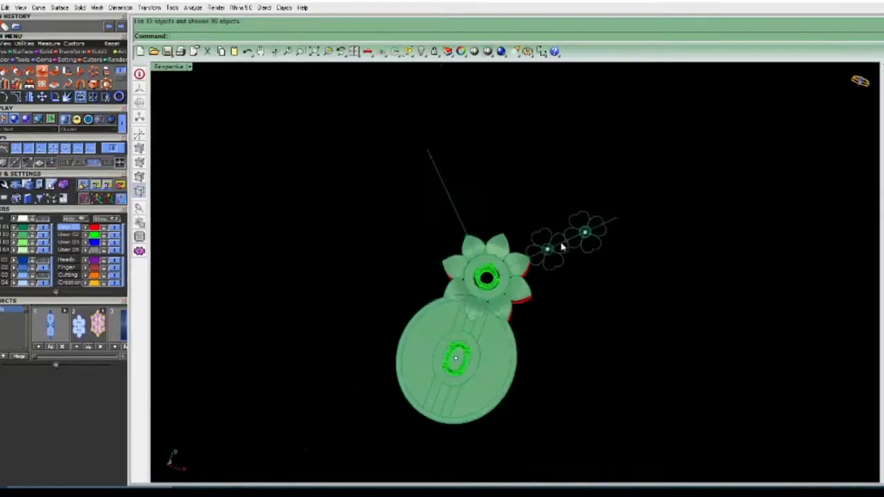
scroll(501, 302, up, 5)
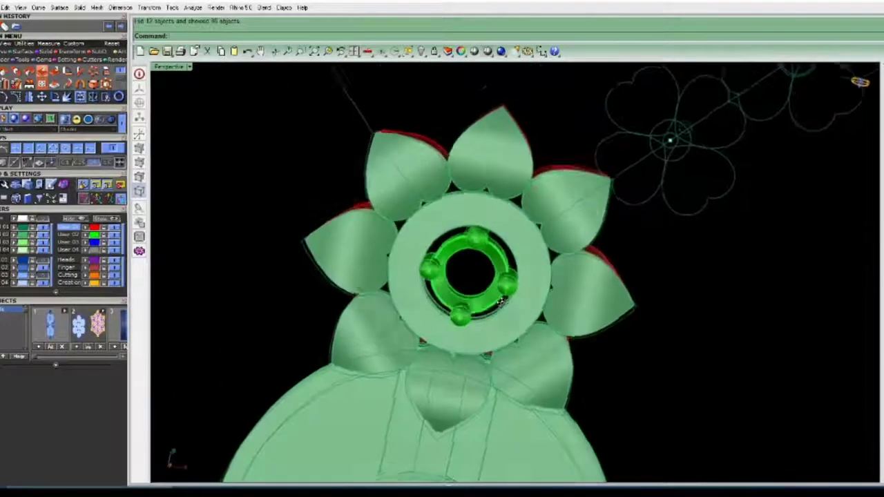
right_drag(501, 302, 502, 290)
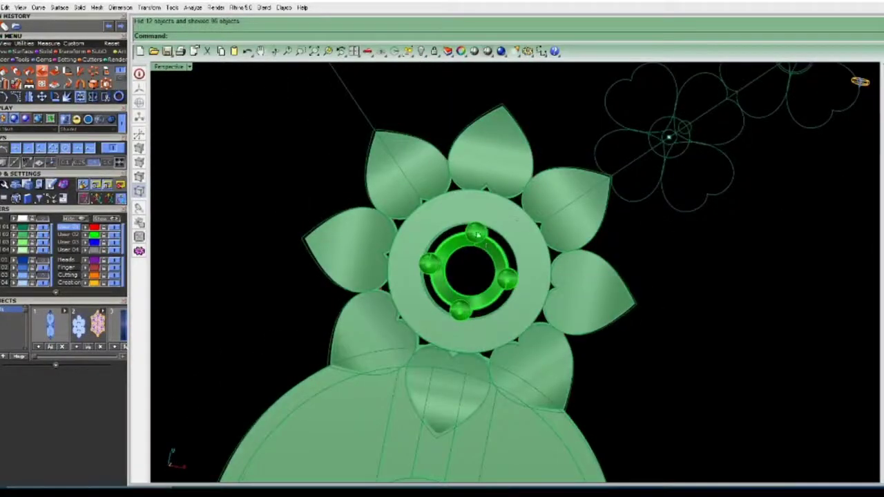
click(502, 235)
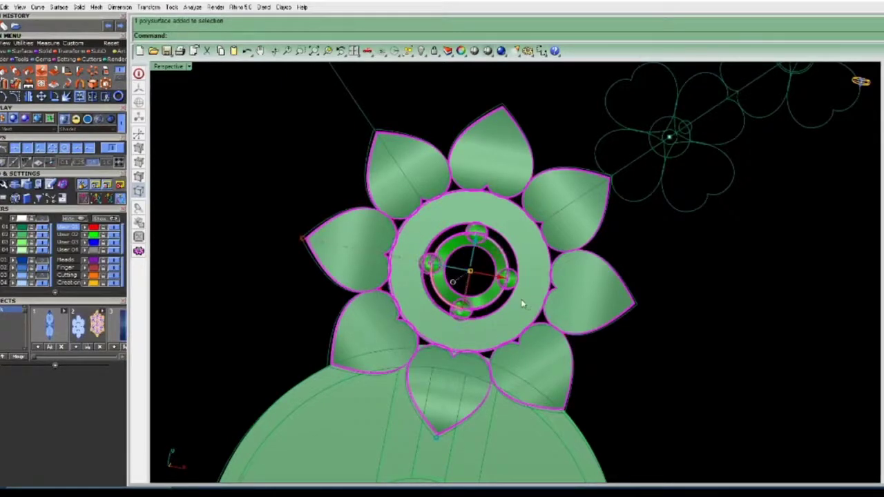
key(ctrl+h)
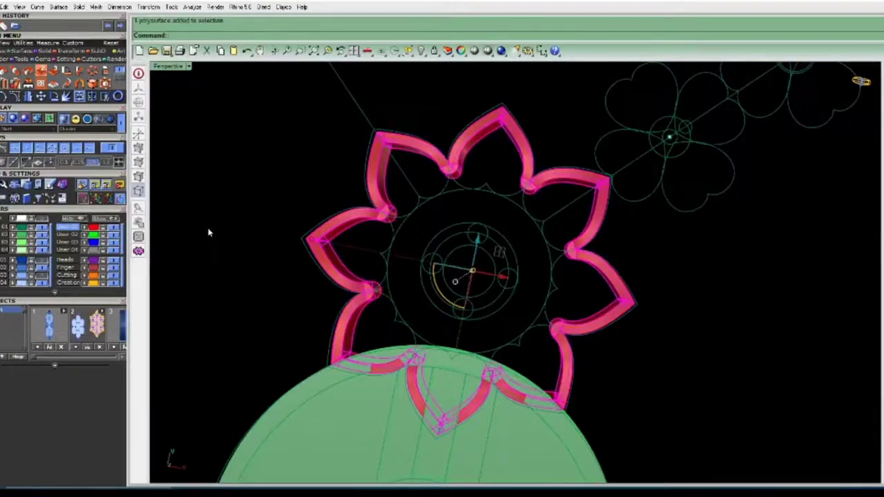
Swap the hidden and visible objects to isolate both framed flowers and show them in the Top view.
scroll(454, 223, down, 4)
scroll(599, 241, up, 8)
right_drag(579, 301, 502, 293)
scroll(416, 221, down, 4)
scroll(501, 293, down, 4)
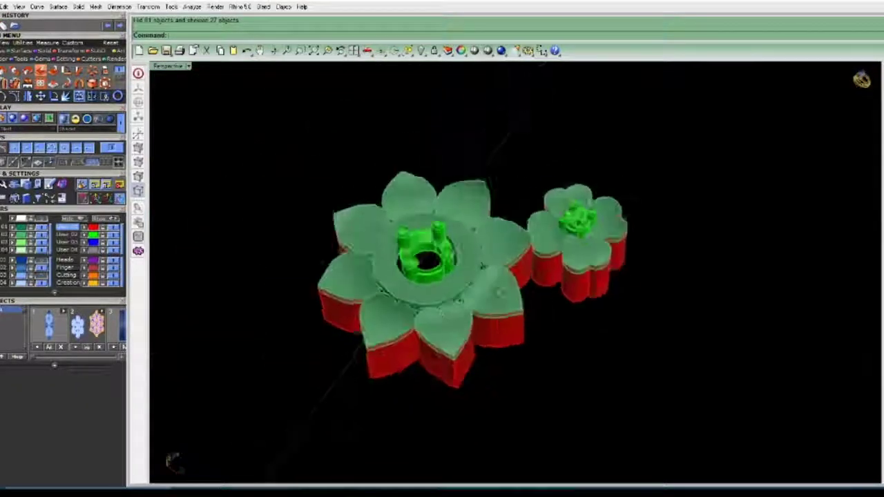
key(ctrl+F1)
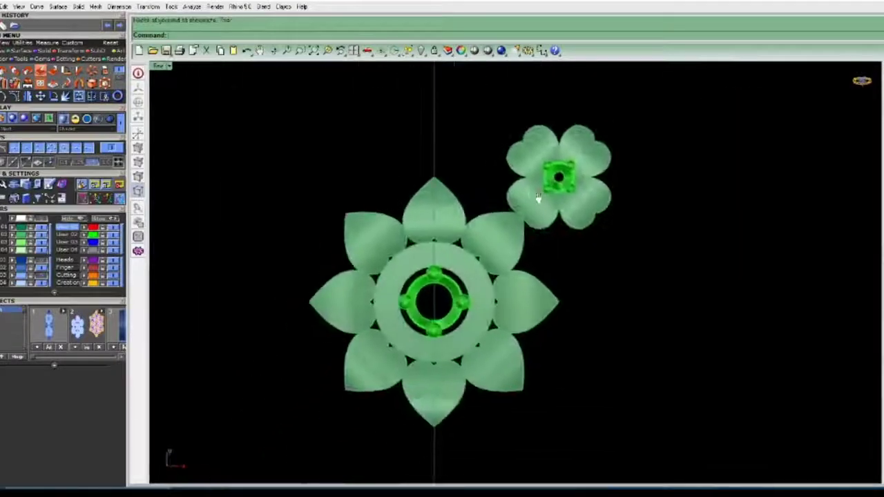
scroll(534, 223, up, 2)
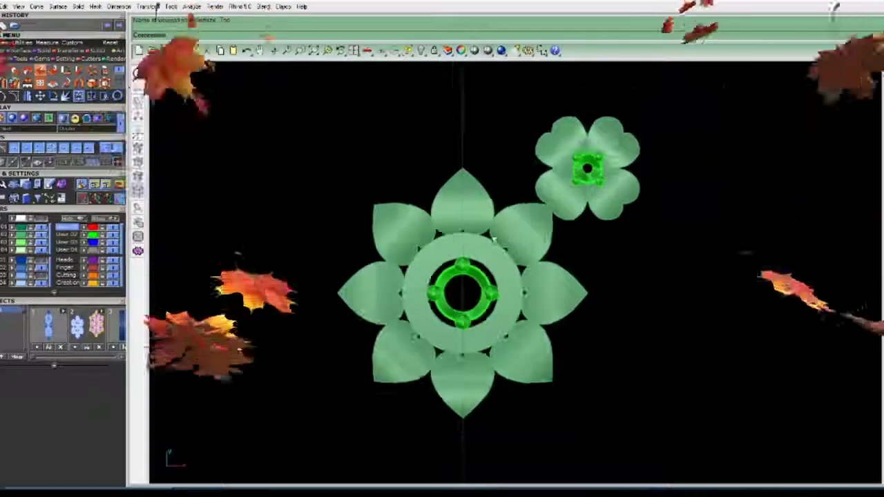
scroll(494, 239, up, 2)
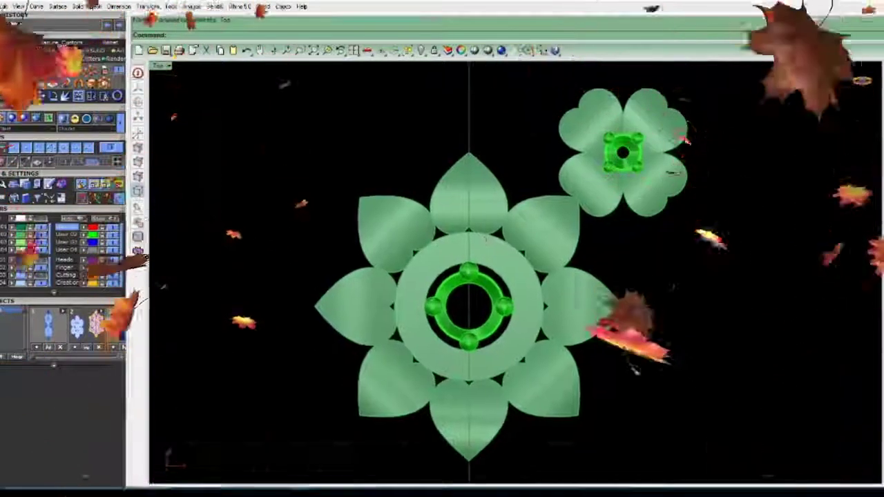